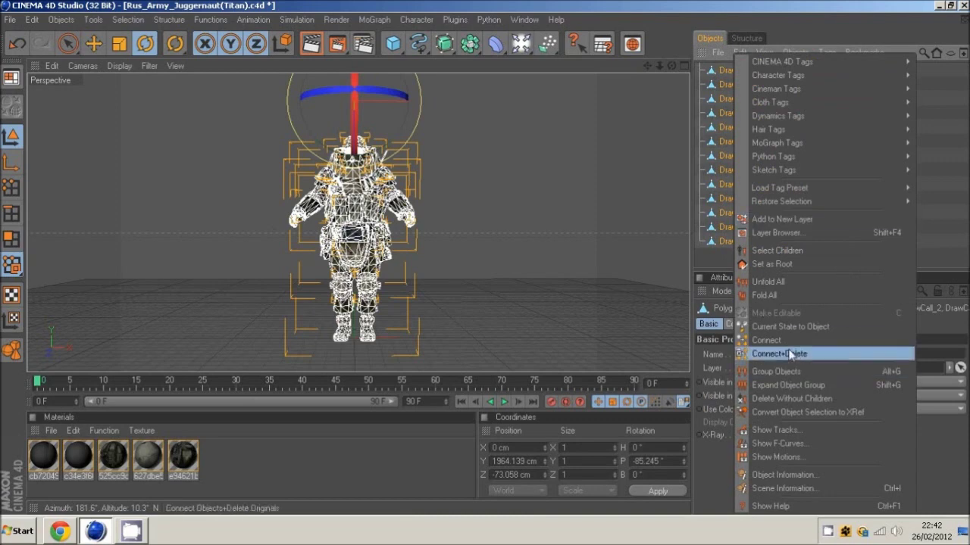
Step: Merge the selected polygon objects of the character into one mesh with Connect+Delete and clear the selection
click(791, 353)
click(714, 114)
click(734, 70)
click(726, 113)
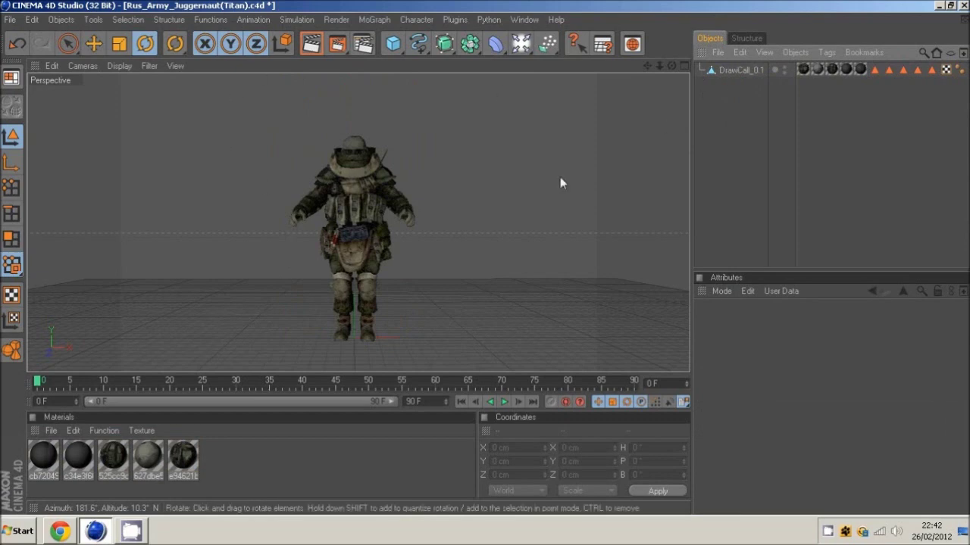
Step: Show the character full-size in the Front view and change that view's display from wireframe to shaded
drag(659, 66, 484, 257)
drag(647, 66, 486, 258)
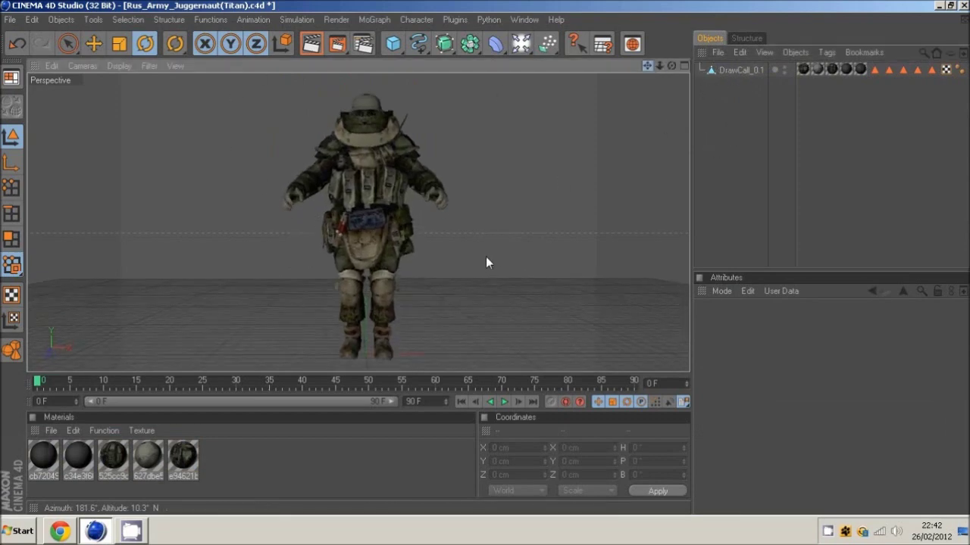
middle_click(485, 261)
middle_click(470, 320)
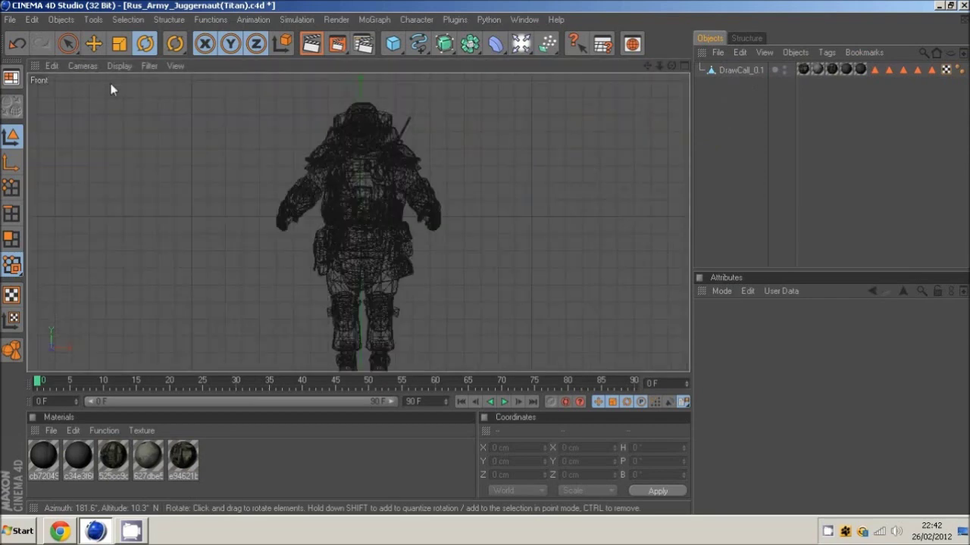
click(119, 66)
click(146, 116)
drag(647, 66, 485, 258)
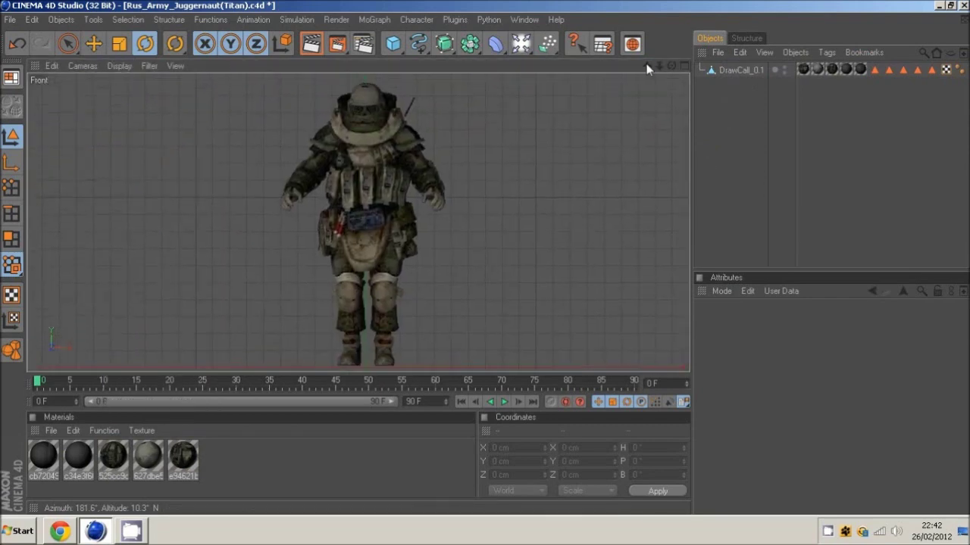
middle_click(415, 253)
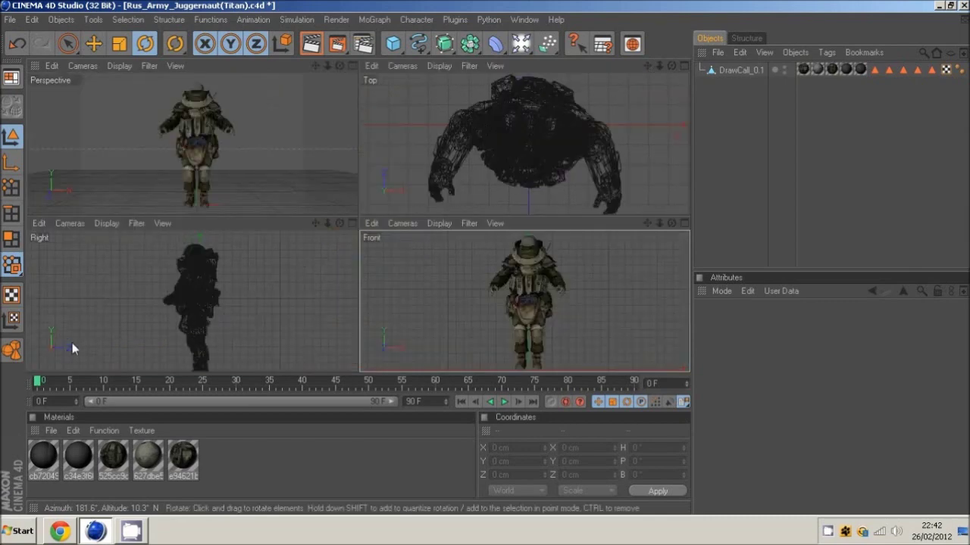
middle_click(488, 299)
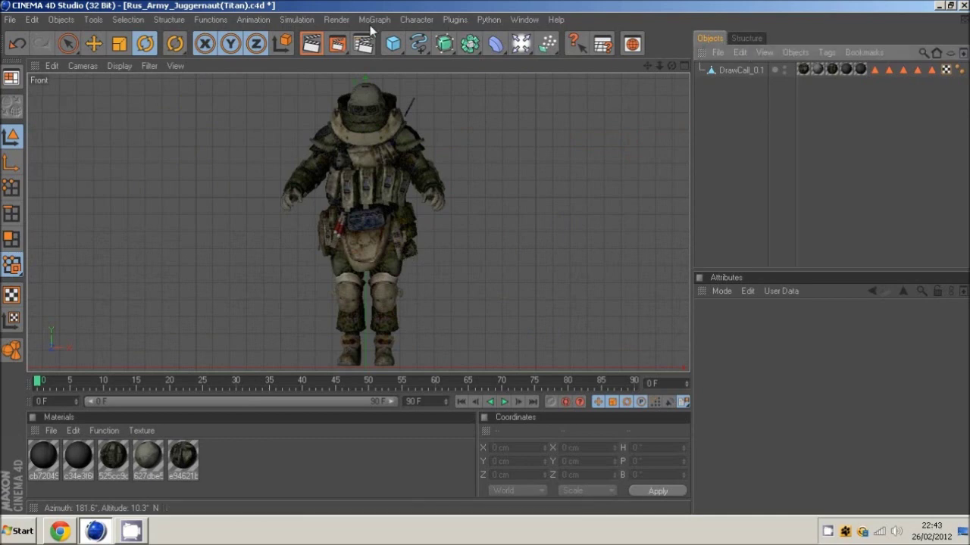
Step: Draw a spine chain of four joints with the Joint Tool from the pelvis through the chest and neck to the top of the head
click(416, 19)
click(427, 104)
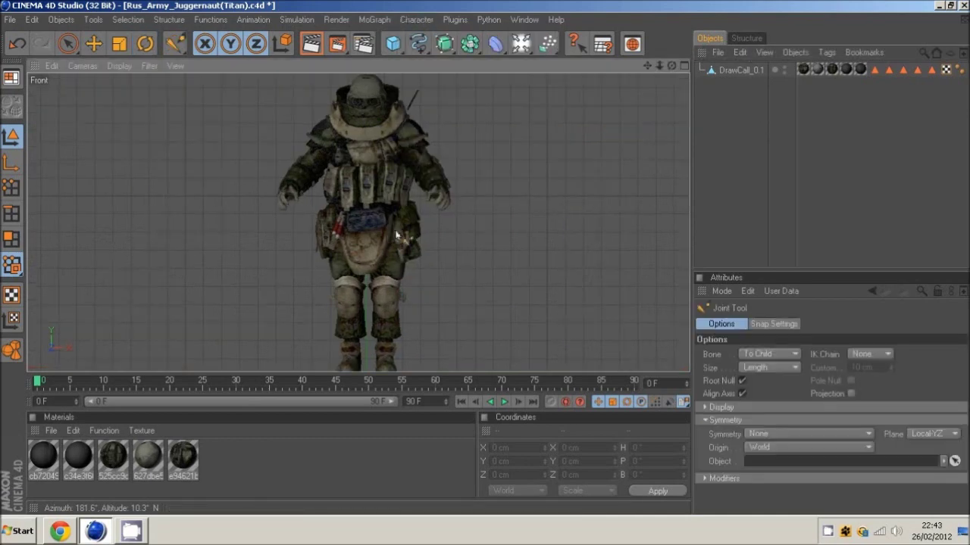
ctrl+click(367, 229)
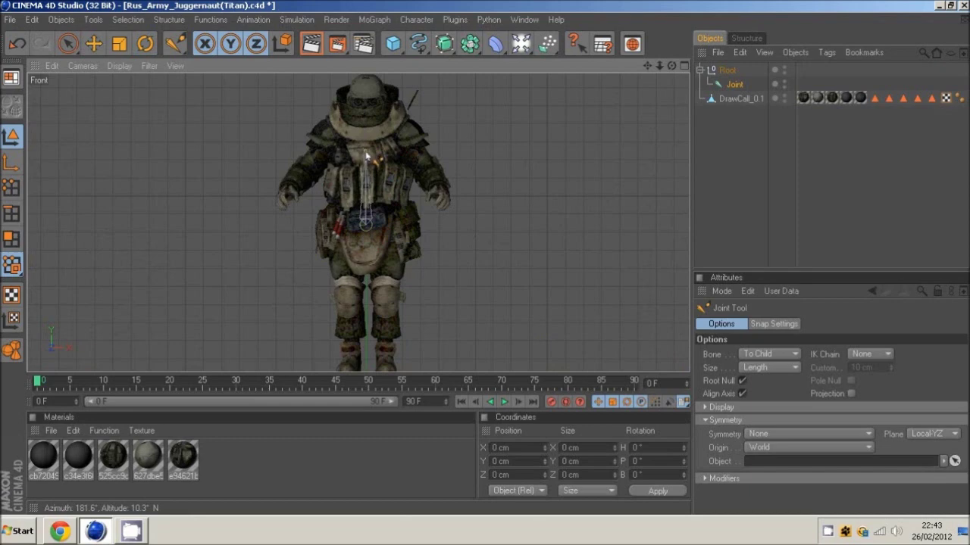
ctrl+click(367, 153)
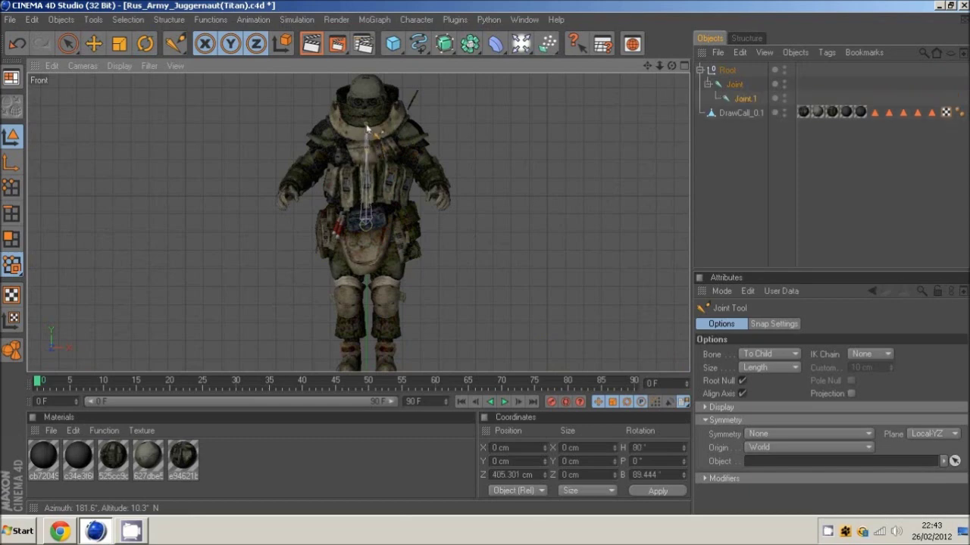
ctrl+click(366, 124)
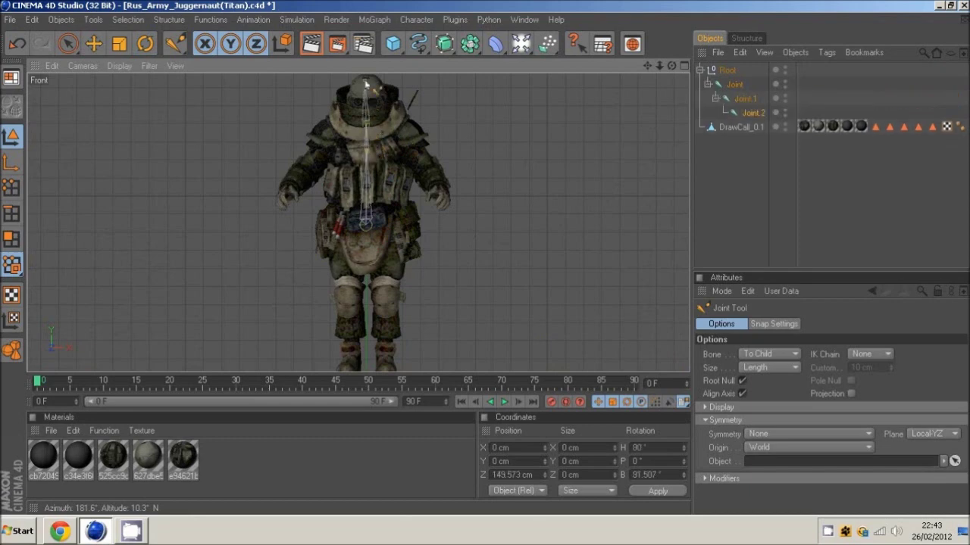
ctrl+click(366, 78)
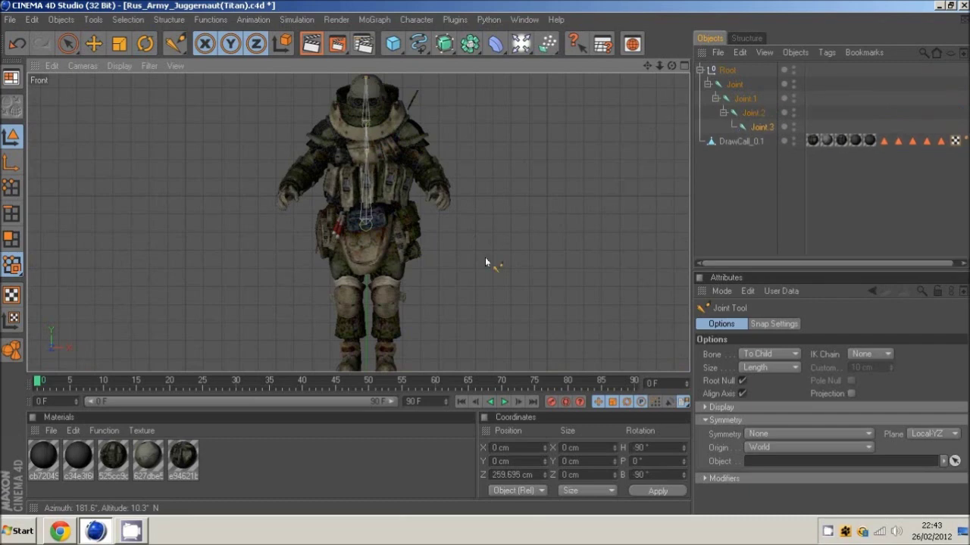
click(366, 129)
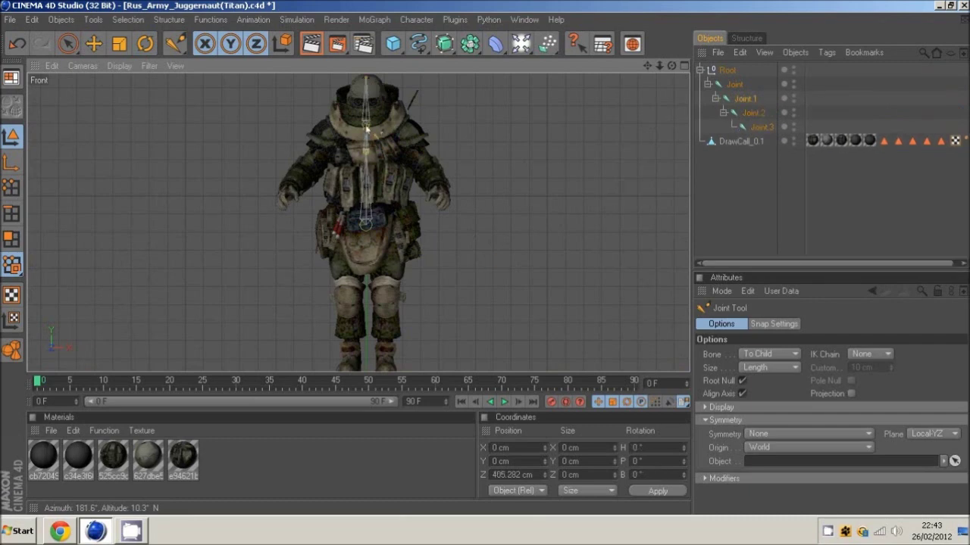
Step: In the Right view, shift the pelvis joint slightly toward the front of the body
middle_click(354, 206)
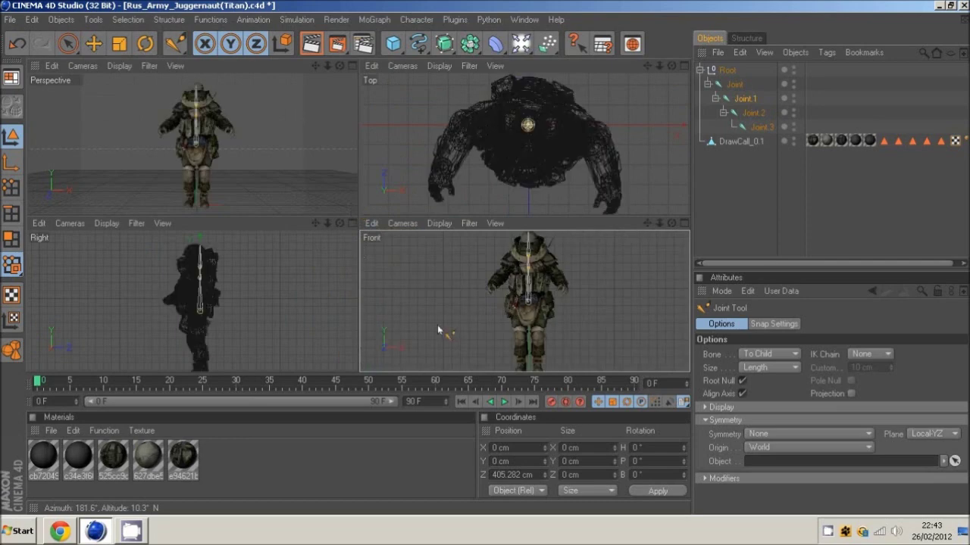
middle_click(179, 277)
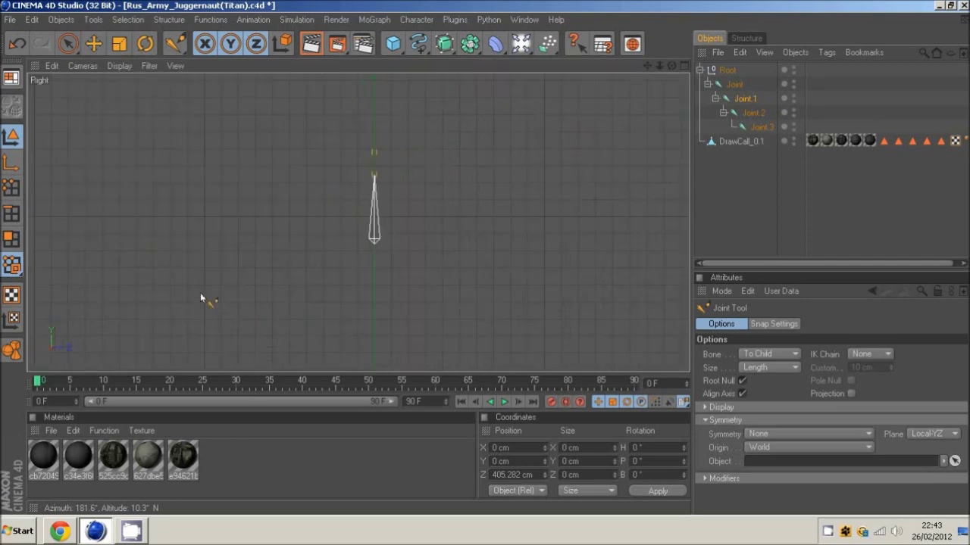
click(375, 247)
drag(374, 248, 368, 247)
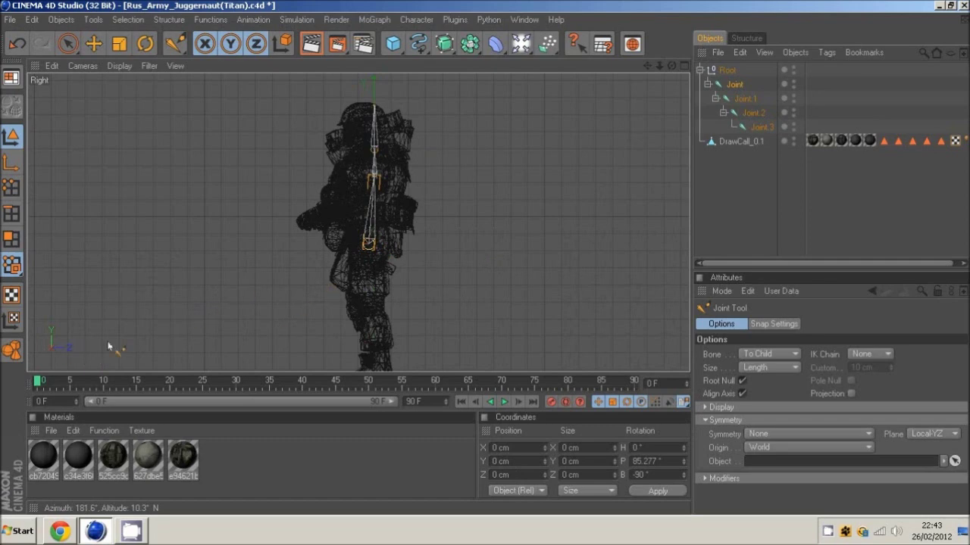
Step: In the Right view, move the head-top and neck joints toward the front so the spine chain follows the body's profile
middle_click(423, 299)
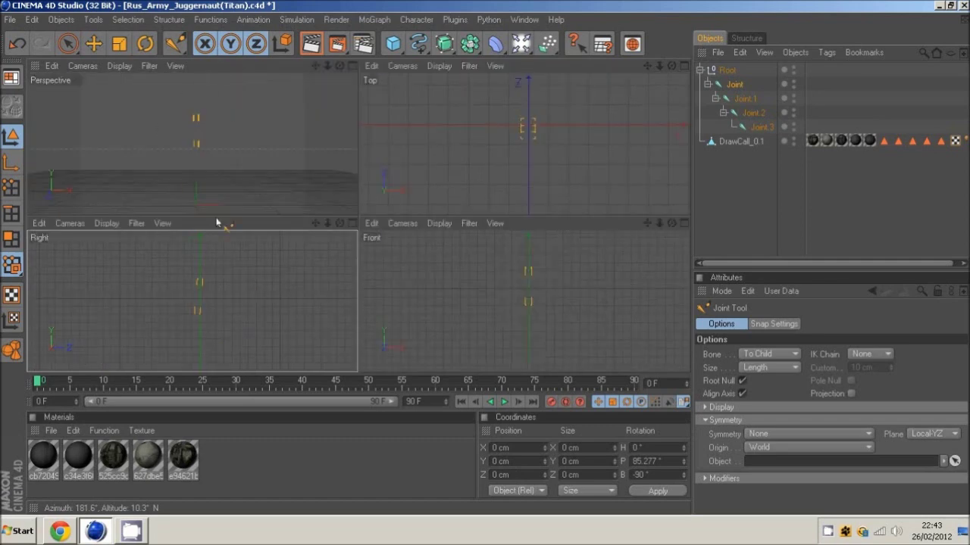
middle_click(227, 187)
middle_click(407, 249)
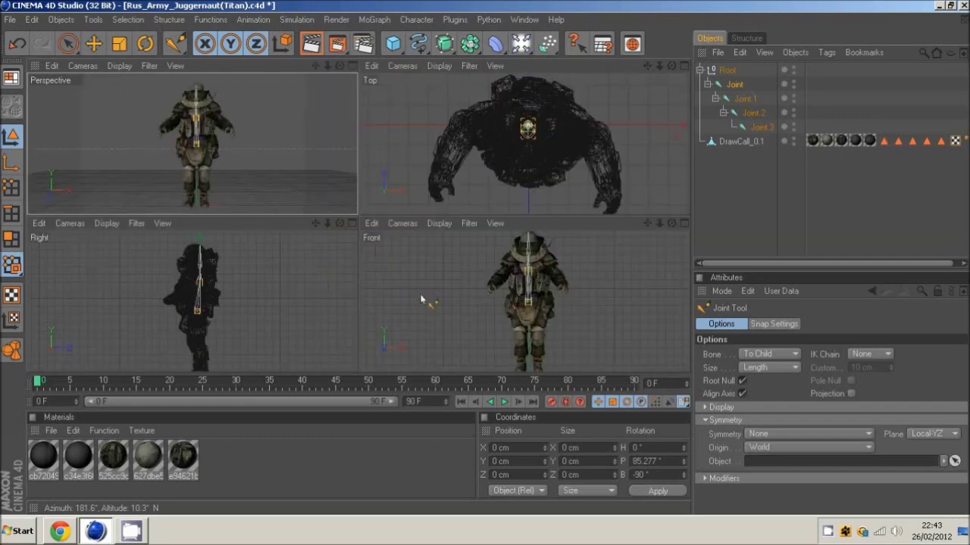
middle_click(219, 327)
alt+right_drag(373, 199, 425, 197)
scroll(623, 119, down, 3)
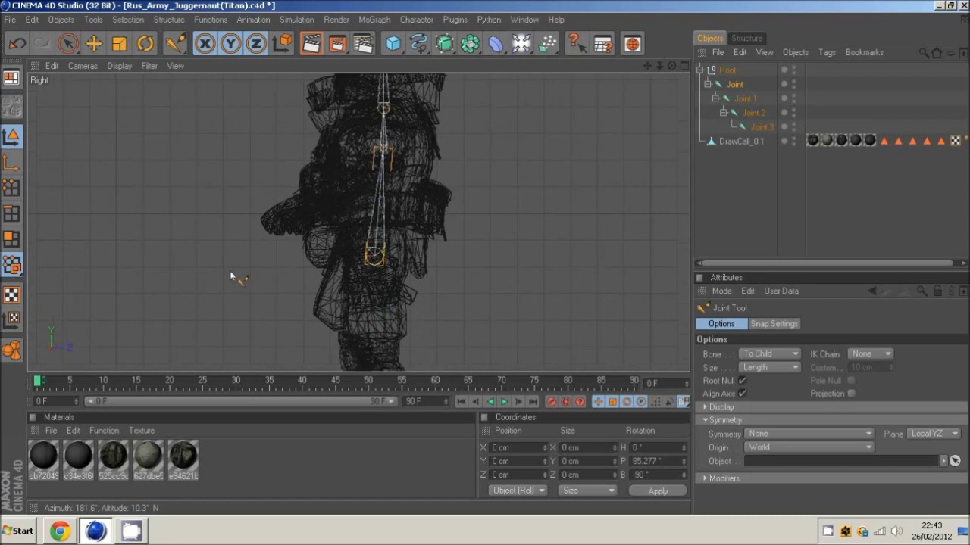
drag(648, 67, 645, 186)
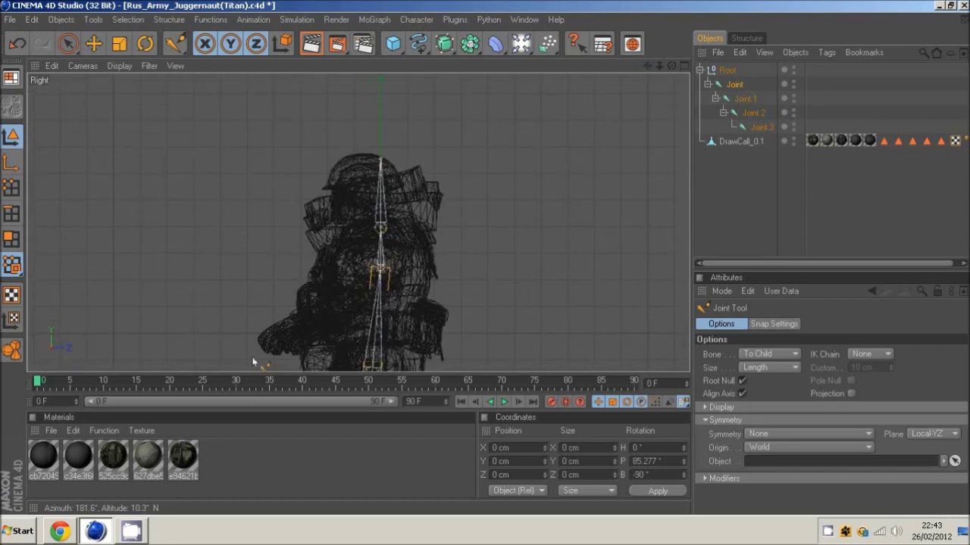
drag(381, 159, 355, 162)
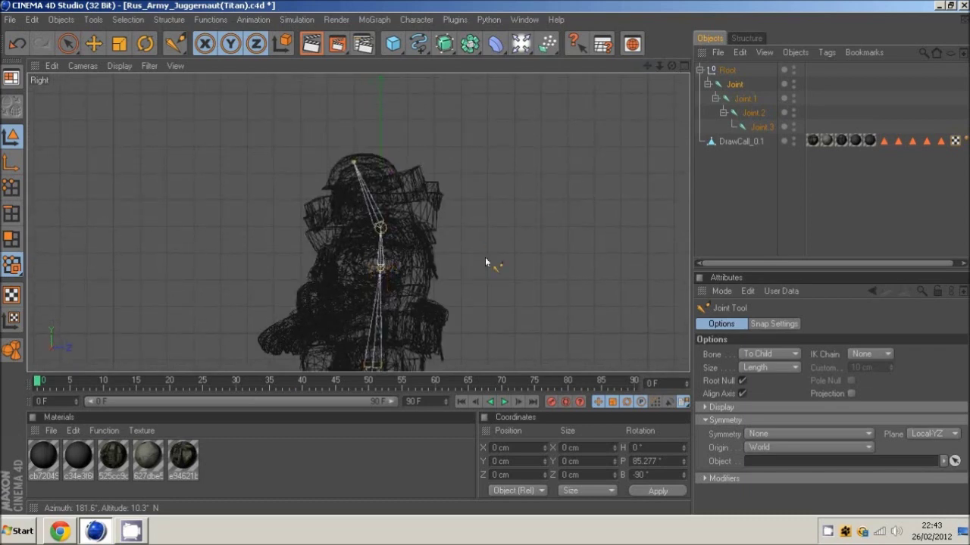
drag(380, 227, 371, 227)
drag(381, 268, 381, 269)
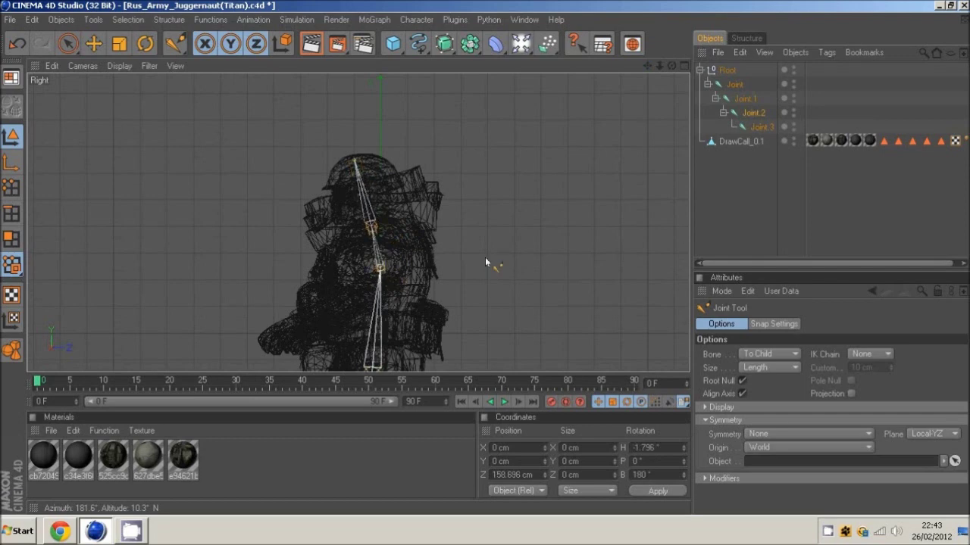
drag(647, 67, 434, 267)
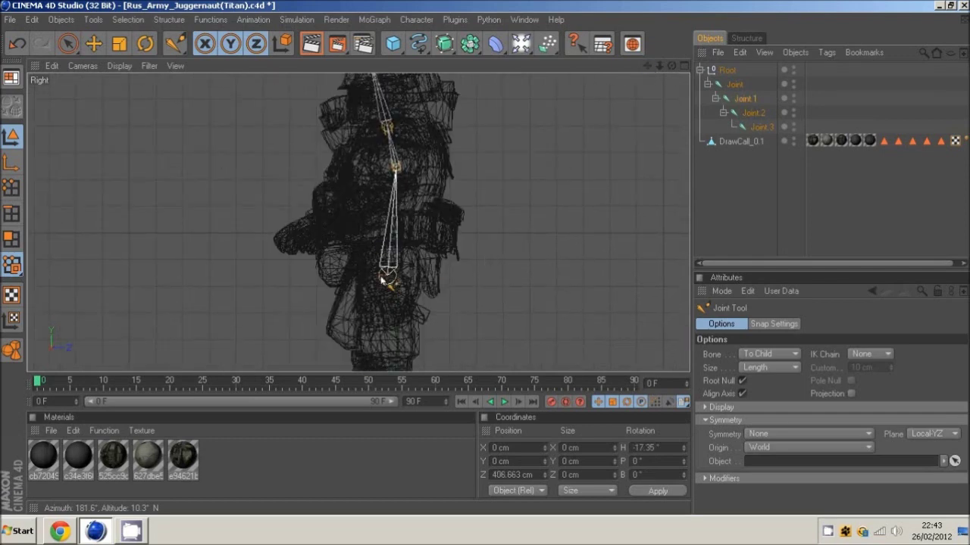
Step: With Root Null off and Symmetry set to Draw, add mirrored hip, knee and ankle joints from the pelvis joint in the Front view
middle_click(421, 294)
middle_click(459, 273)
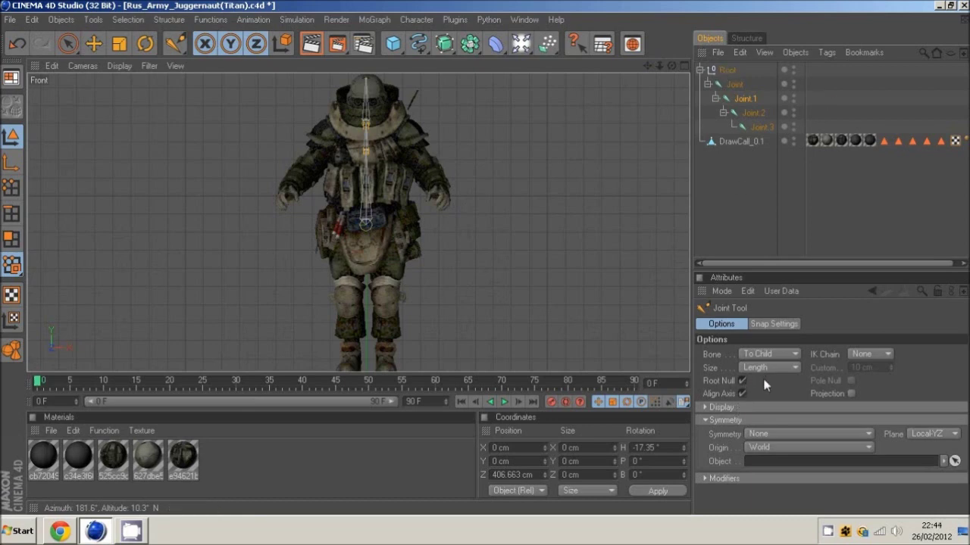
click(742, 381)
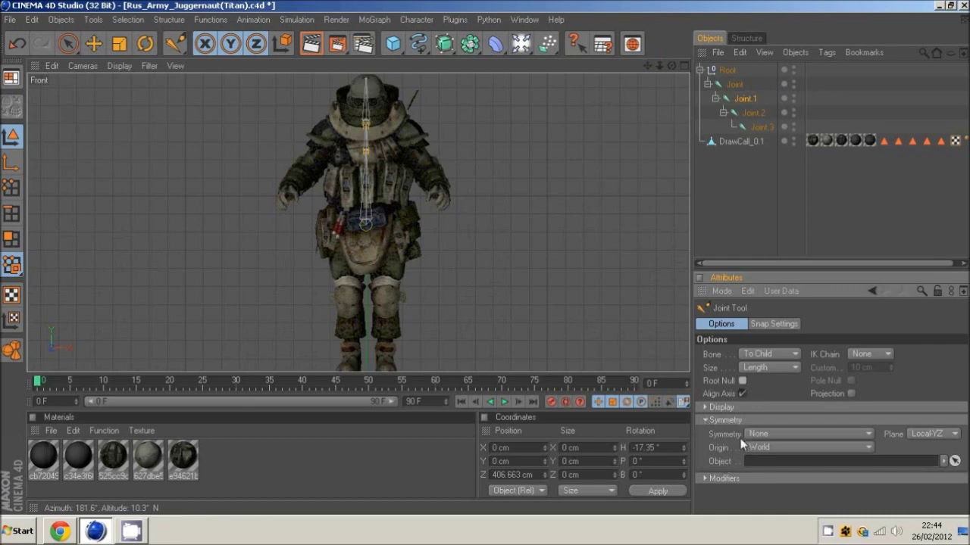
click(764, 435)
click(761, 449)
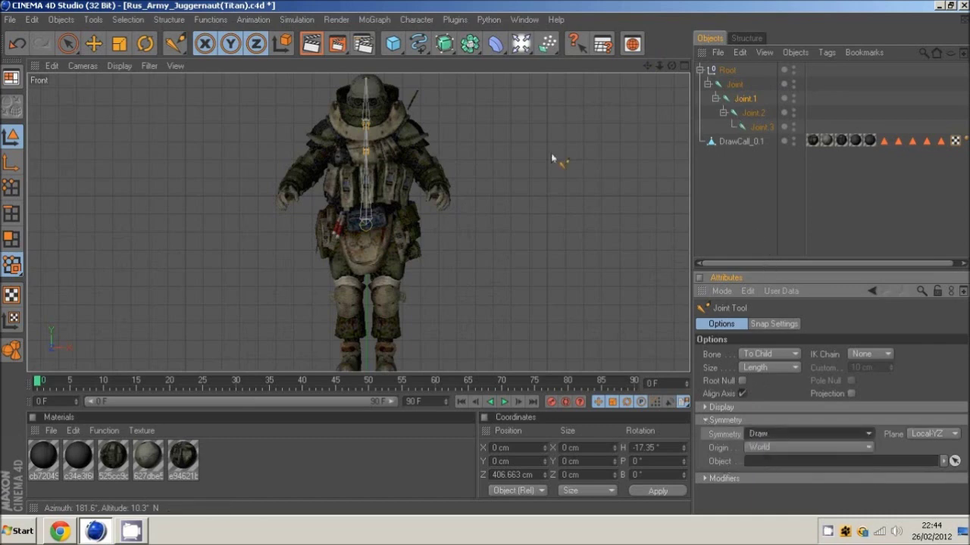
click(366, 226)
drag(647, 66, 485, 257)
click(378, 143)
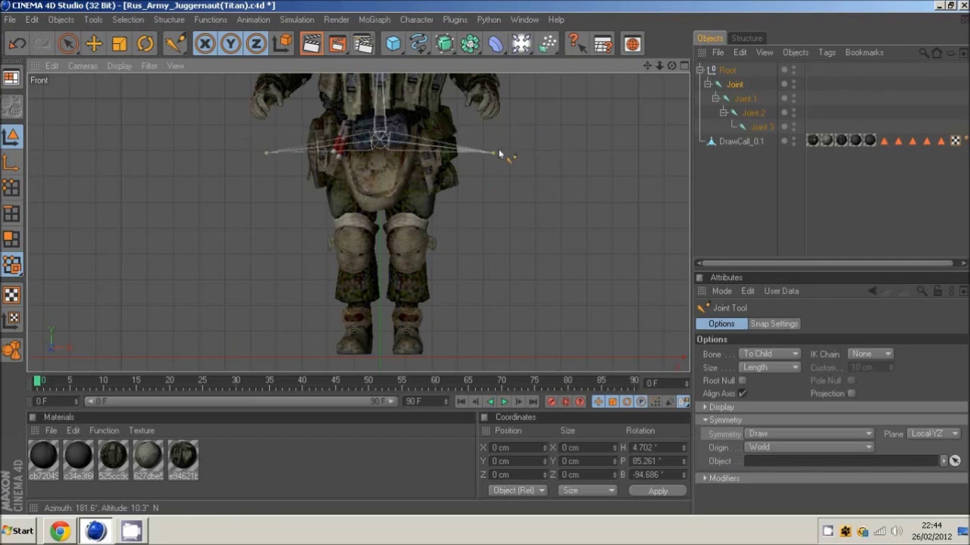
ctrl+click(415, 147)
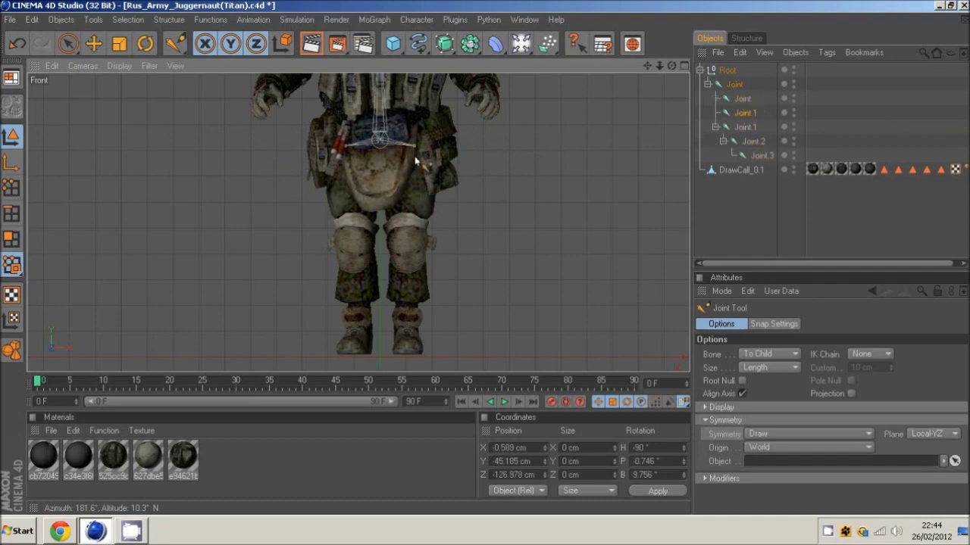
ctrl+click(409, 246)
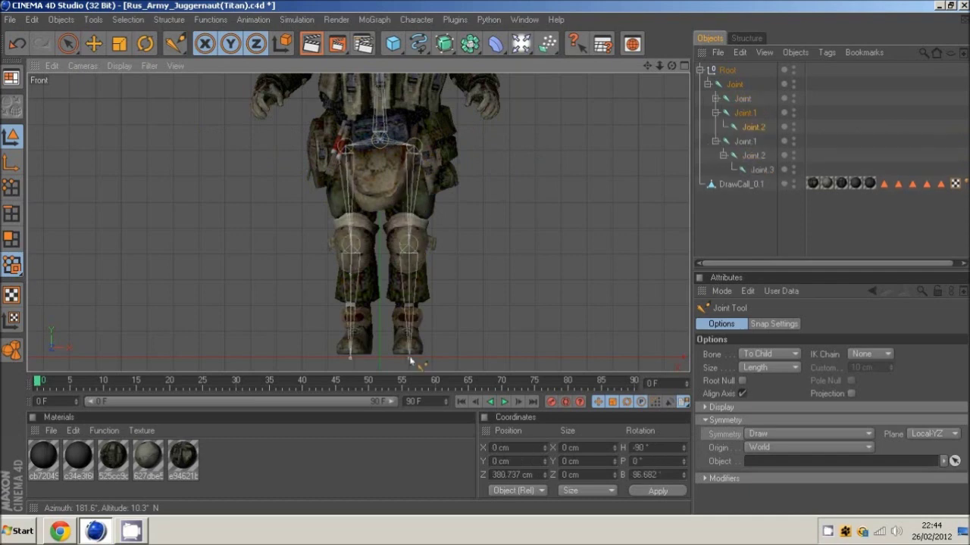
ctrl+click(409, 344)
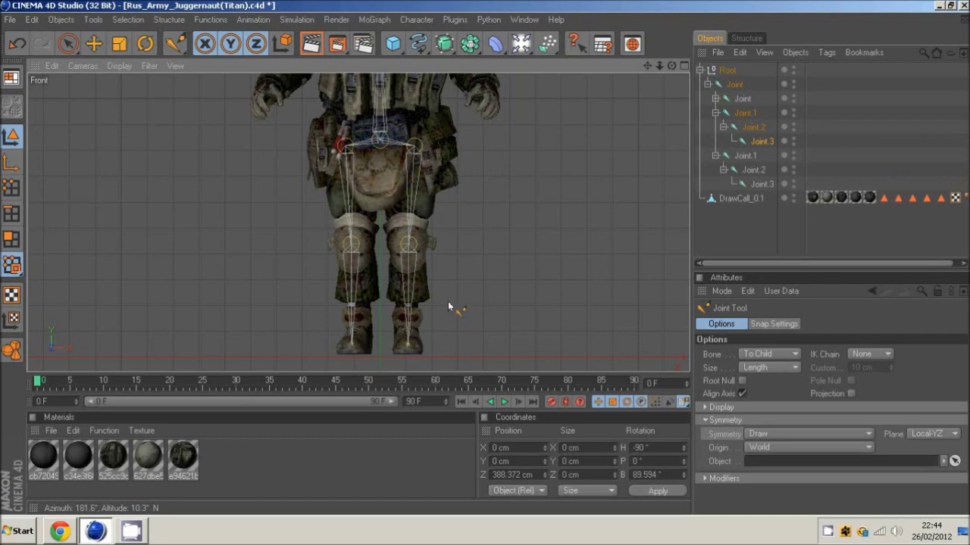
Step: Set Symmetry to None and centre the character's right knee and ankle joints inside that leg
click(749, 432)
click(762, 448)
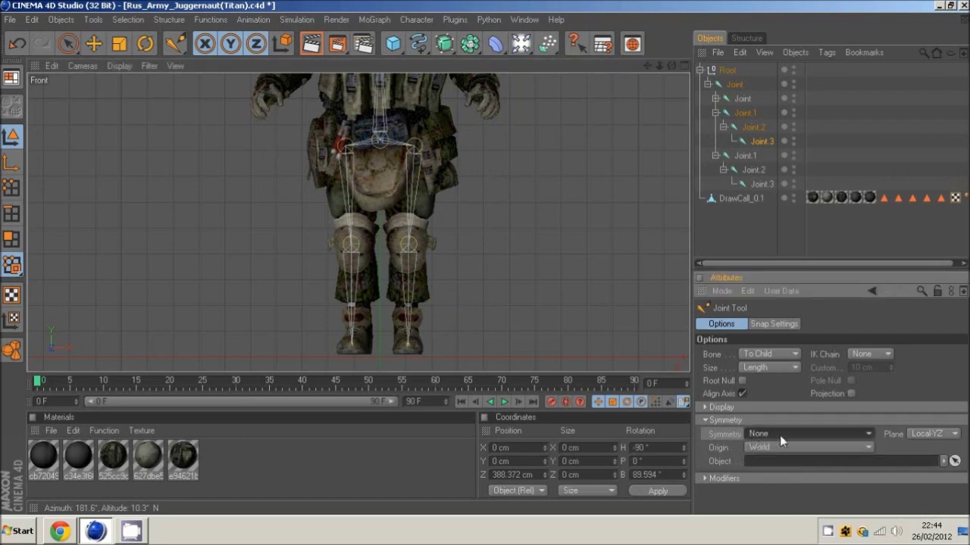
drag(351, 240, 356, 242)
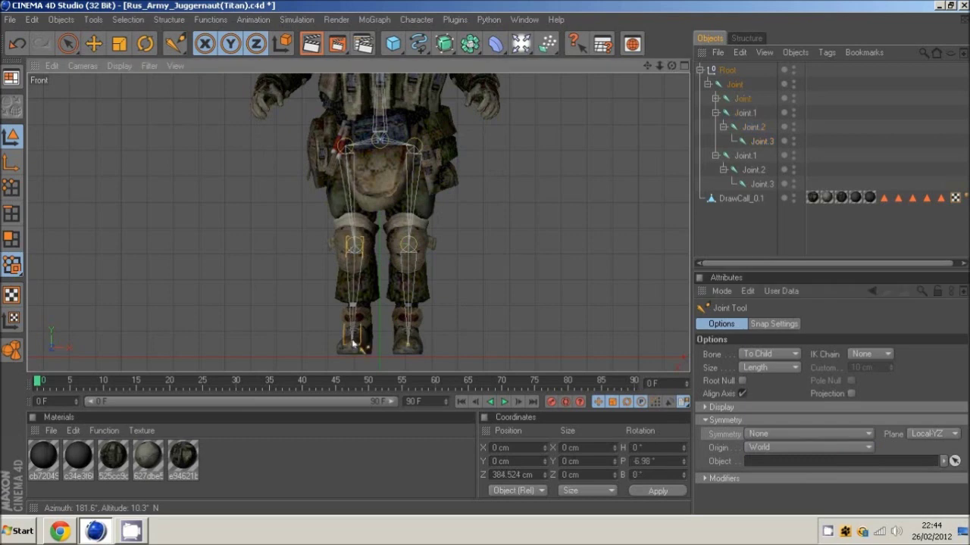
drag(352, 344, 356, 345)
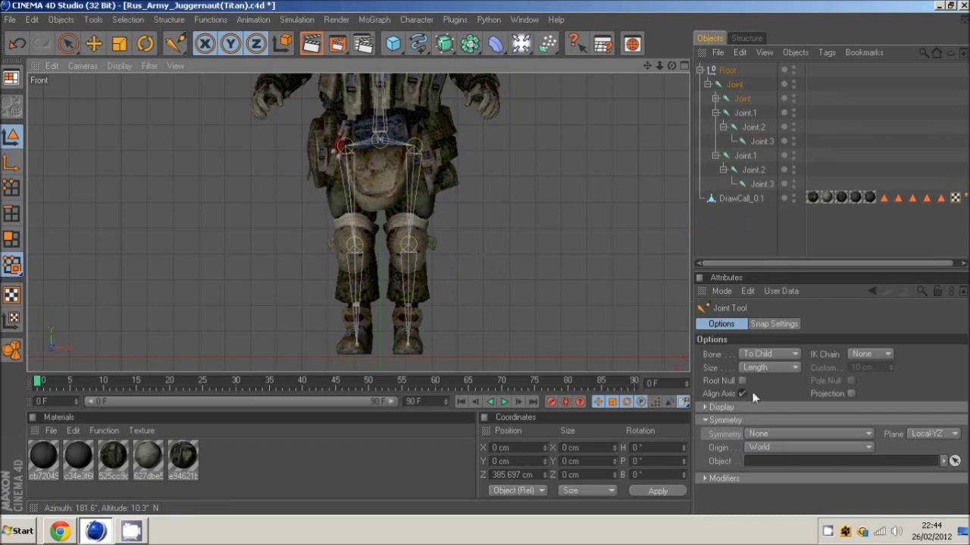
Step: With Symmetry set to Draw, shift the ankle joints toward the heels in the Right view and add two mirrored foot joints toward the toes
middle_click(478, 253)
middle_click(293, 248)
drag(649, 66, 485, 255)
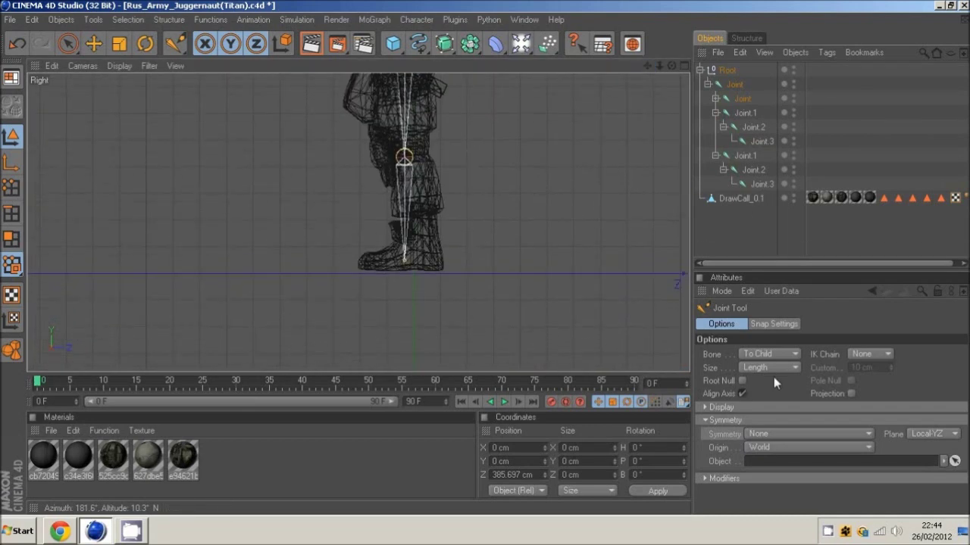
click(762, 434)
click(760, 457)
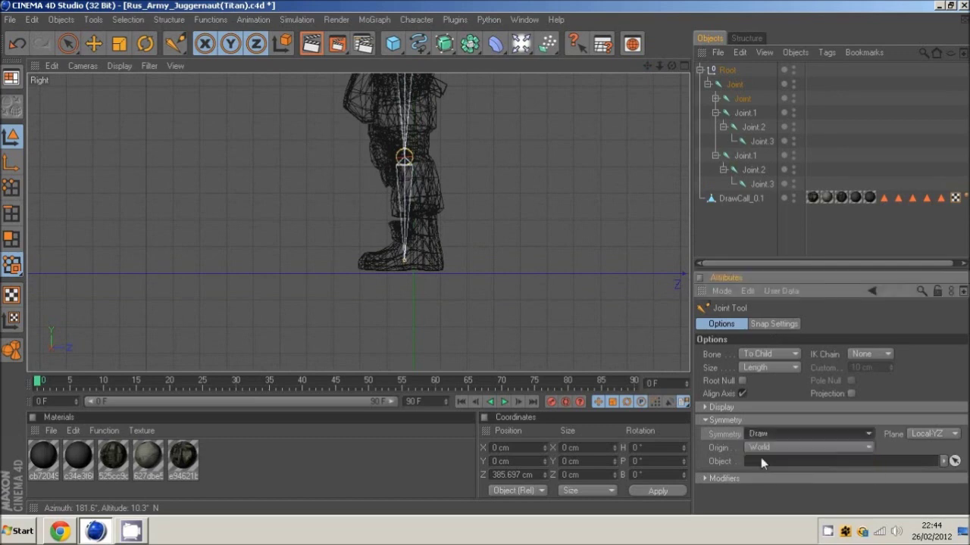
drag(404, 264, 485, 262)
ctrl+click(393, 263)
drag(394, 266, 364, 265)
middle_click(477, 248)
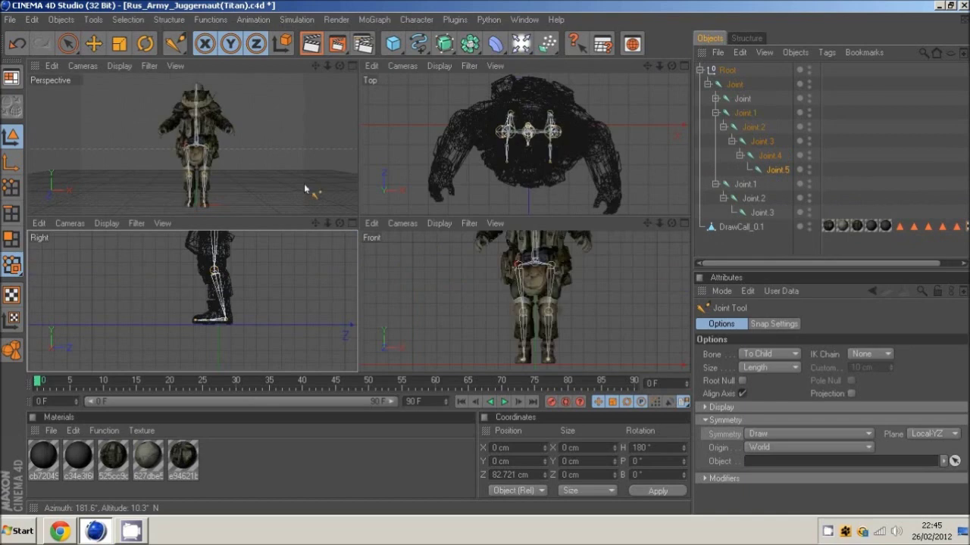
Step: Add mirrored shoulder, elbow and wrist joints branching from the upper-spine joint with the Joint tool in the Perspective view
middle_click(314, 190)
drag(648, 65, 484, 258)
scroll(485, 256, down, 5)
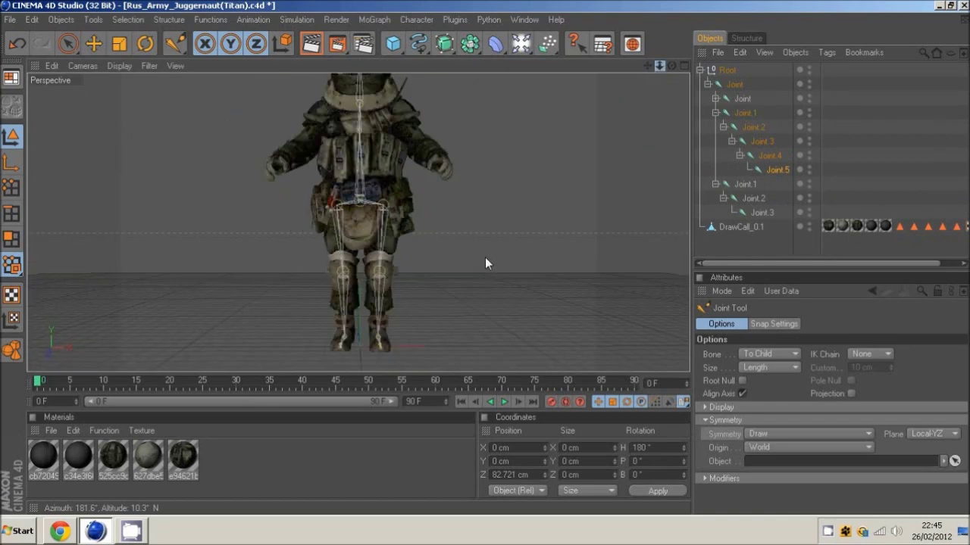
drag(649, 66, 486, 258)
scroll(485, 257, up, 2)
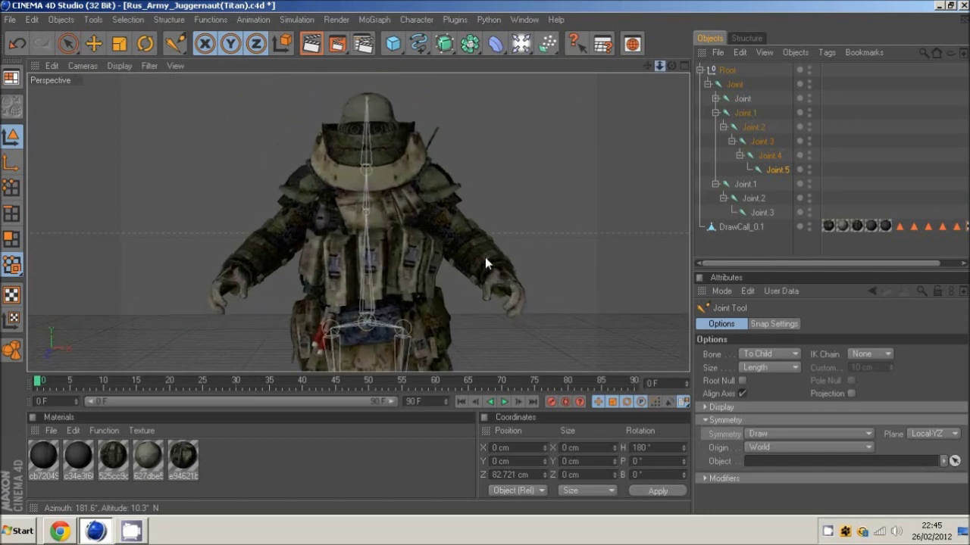
drag(648, 66, 486, 257)
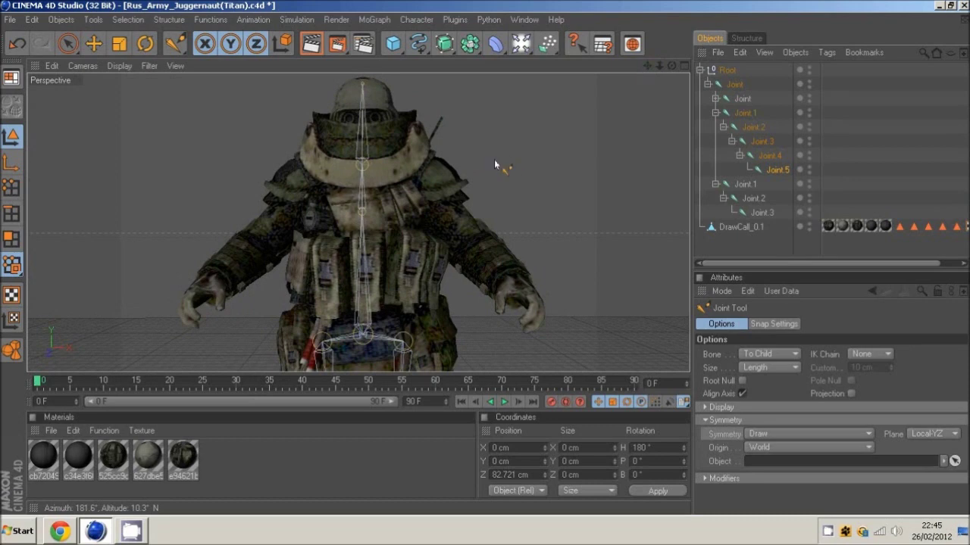
click(733, 114)
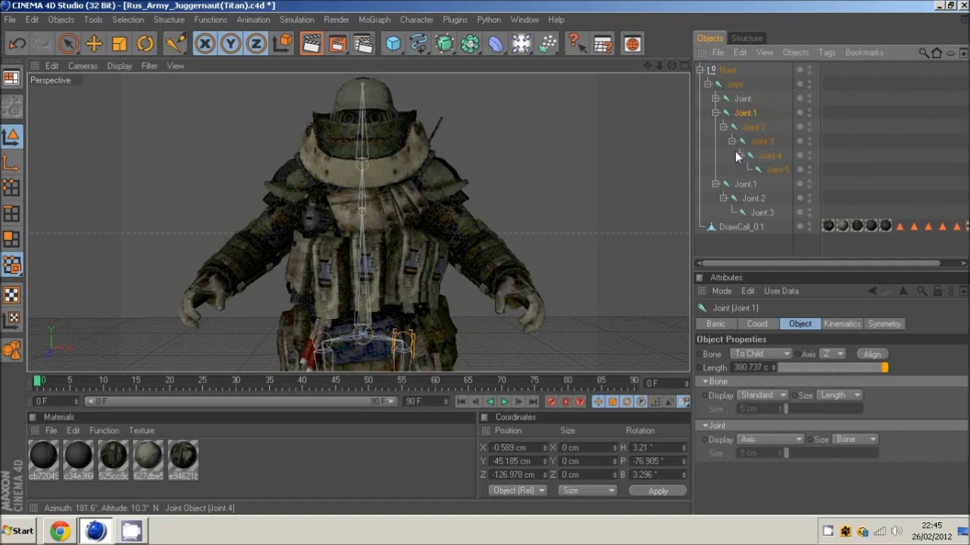
click(743, 187)
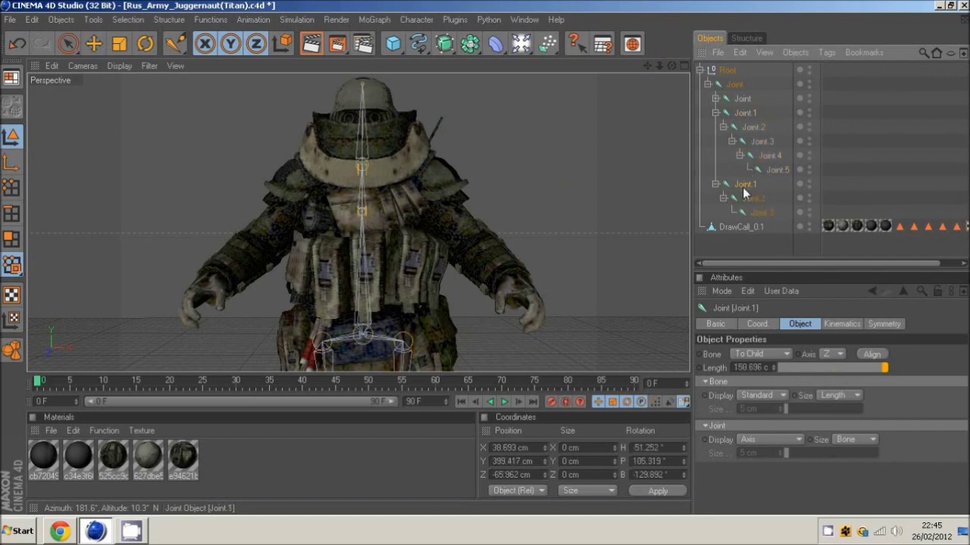
click(362, 218)
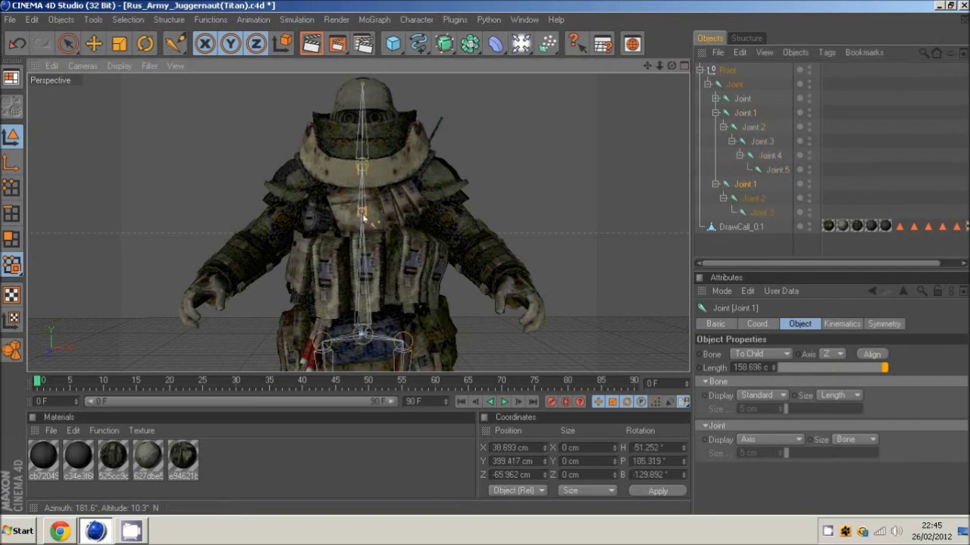
click(174, 43)
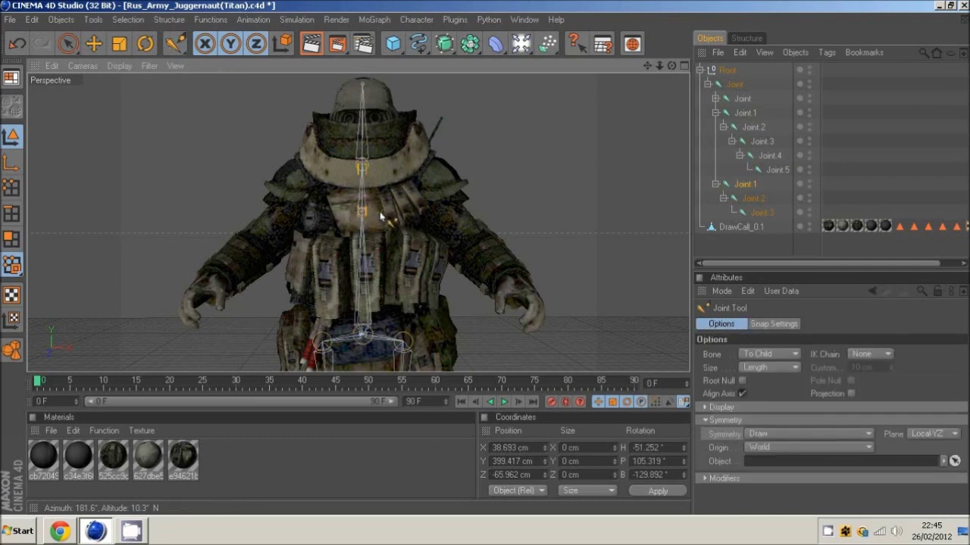
mouse_move(388, 221)
ctrl+mouse_down()
mouse_move(435, 209)
mouse_move(431, 182)
ctrl+mouse_up()
ctrl+drag(458, 228, 475, 250)
ctrl+drag(519, 285, 517, 293)
Step: In the Top view, move the mirrored wrist joints forward to where the forearms meet the hands
middle_click(539, 226)
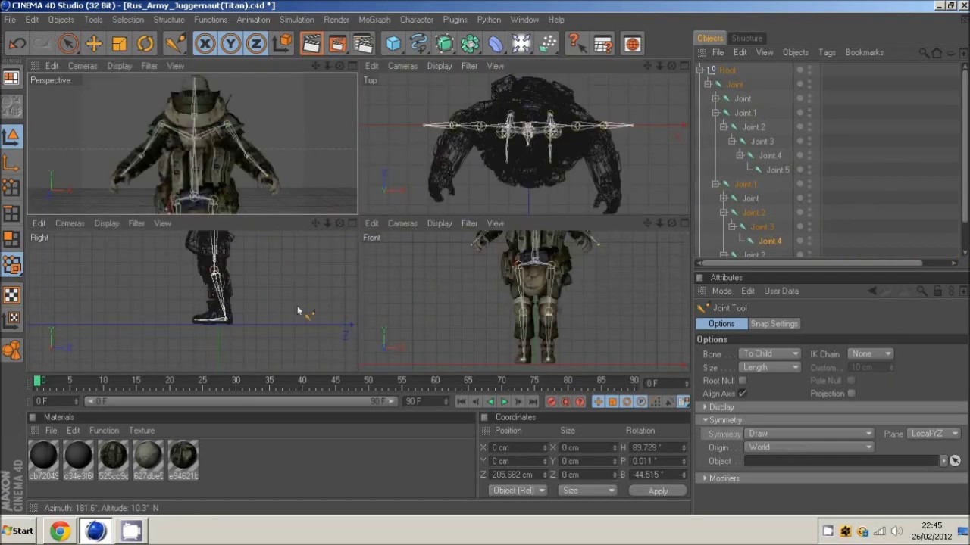
middle_click(489, 149)
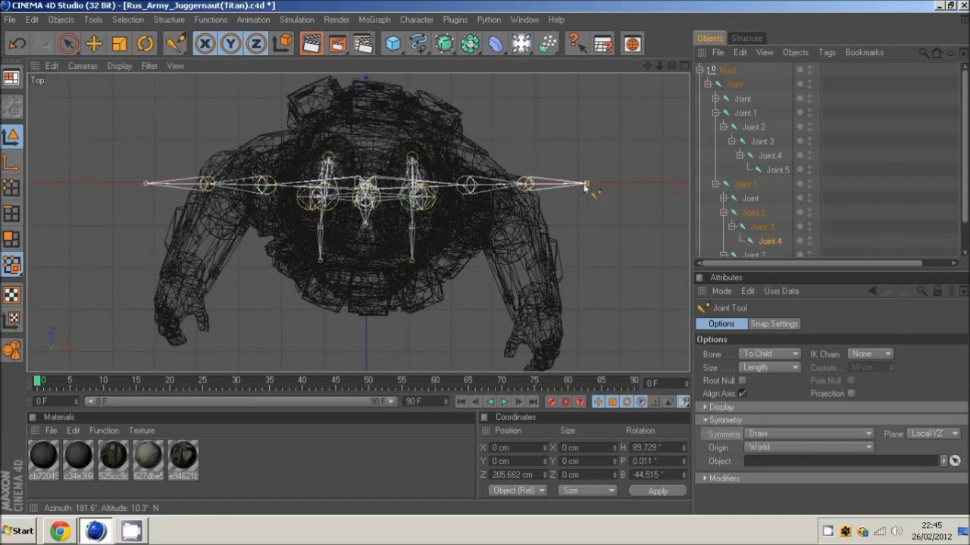
drag(486, 258, 441, 403)
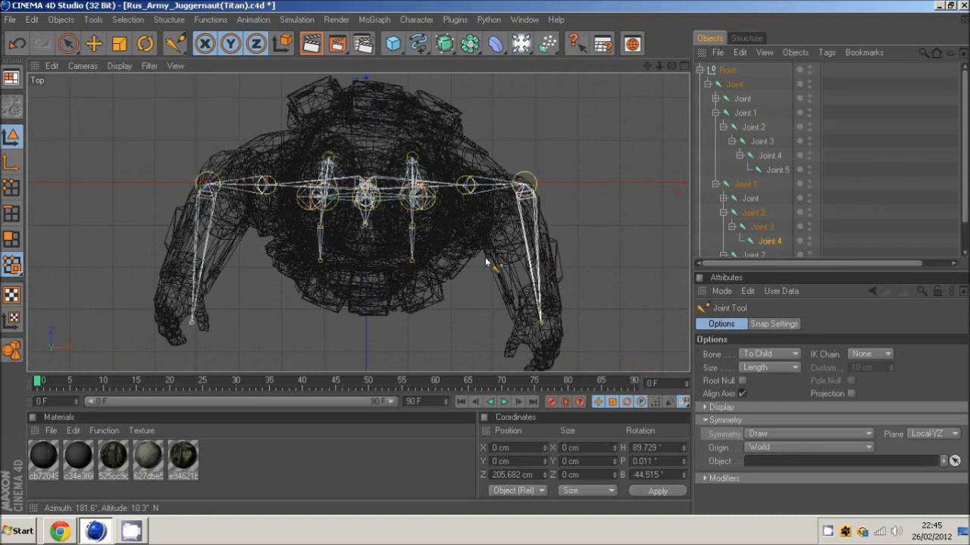
drag(485, 257, 485, 259)
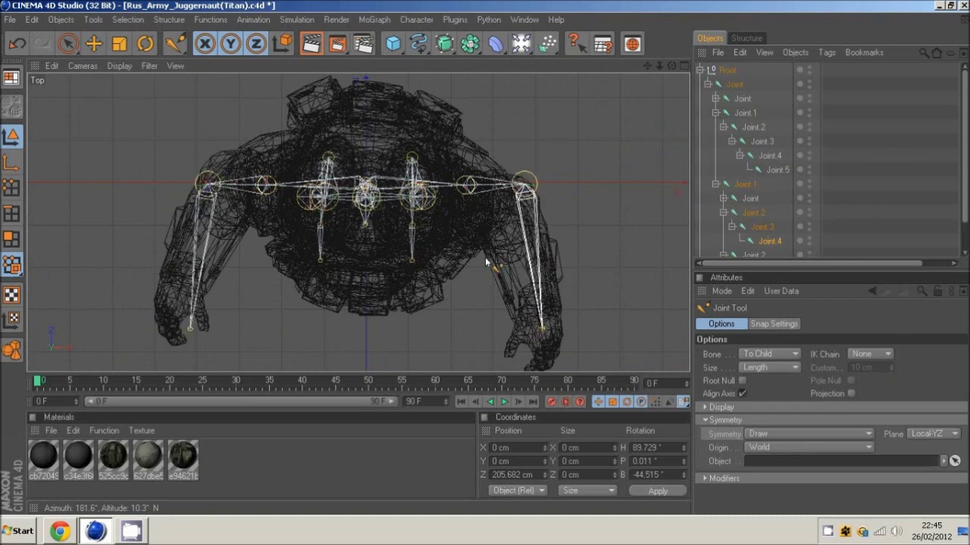
Step: Set Symmetry to None and centre each elbow and wrist joint inside its arm in the Top view
click(773, 434)
click(769, 443)
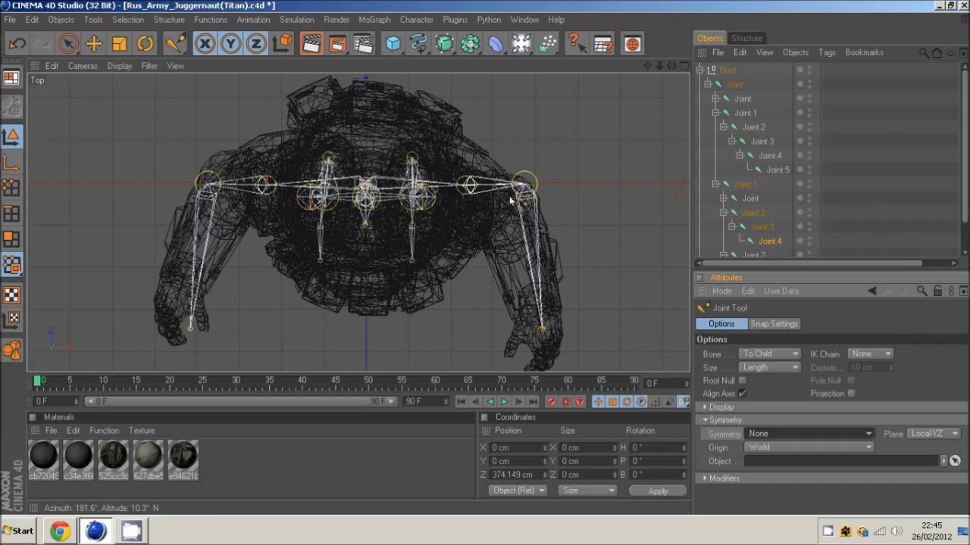
drag(523, 188, 502, 213)
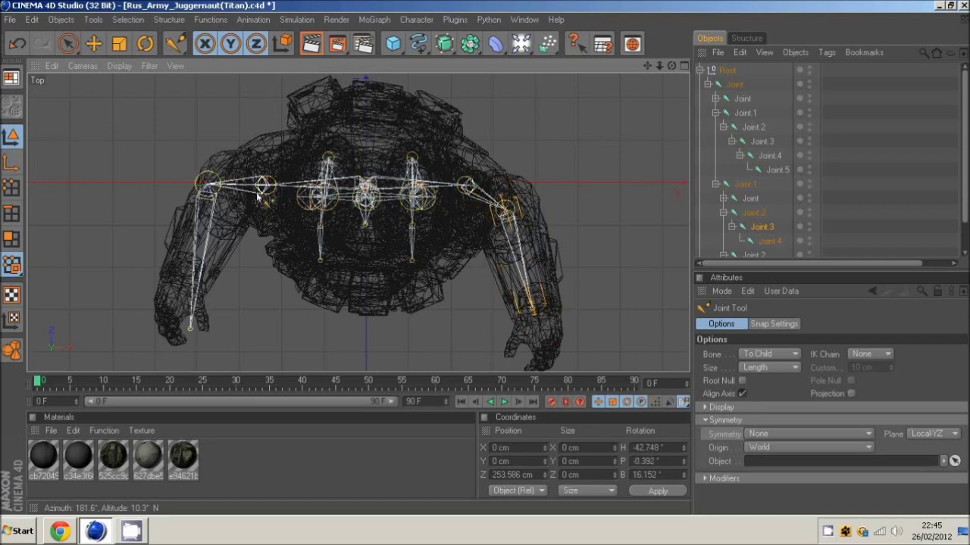
drag(205, 188, 227, 198)
drag(192, 331, 187, 284)
drag(224, 153, 233, 192)
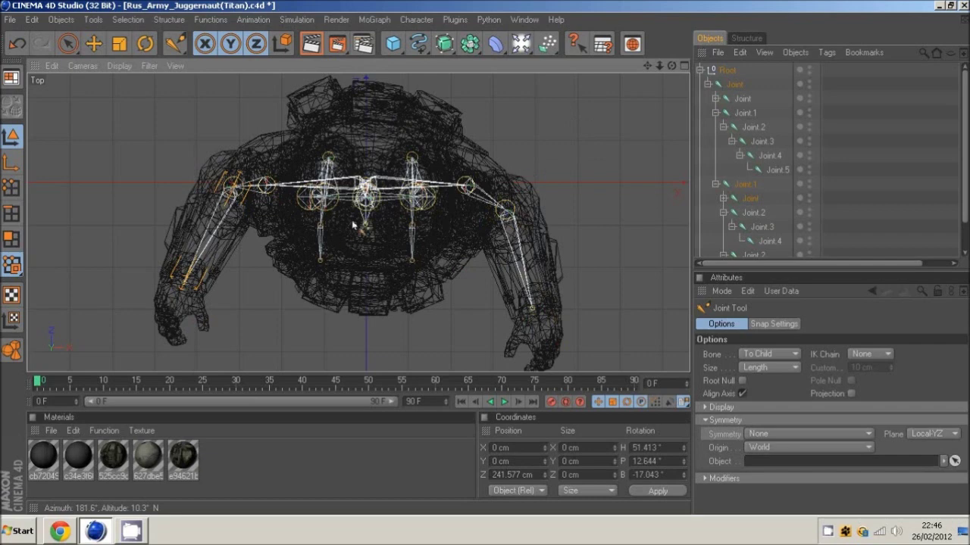
Step: In the Front view, shift both shoulder joints slightly inward and realign the elbow joints with the middle of the arms
middle_click(544, 160)
middle_click(209, 174)
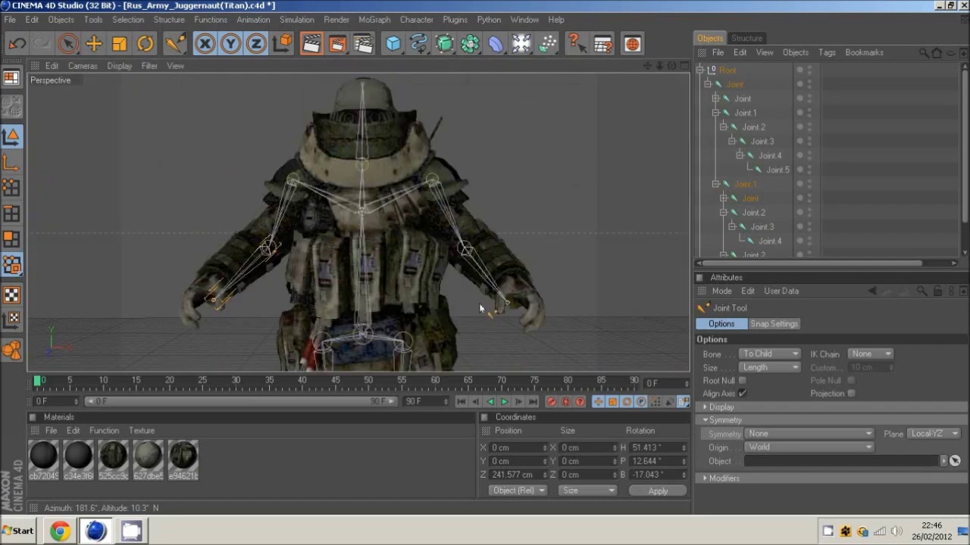
middle_click(481, 308)
middle_click(462, 292)
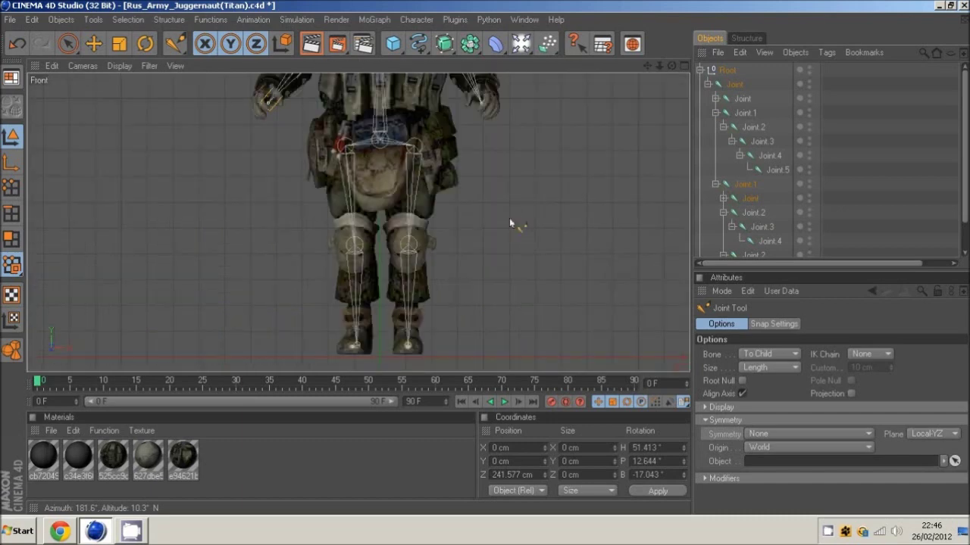
scroll(503, 210, up, 4)
drag(647, 66, 647, 295)
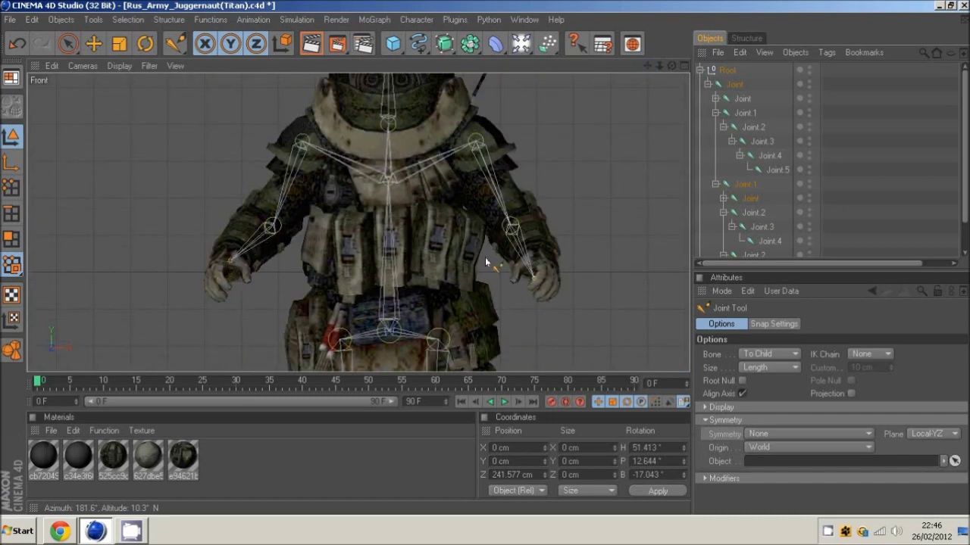
key(ctrl+z)
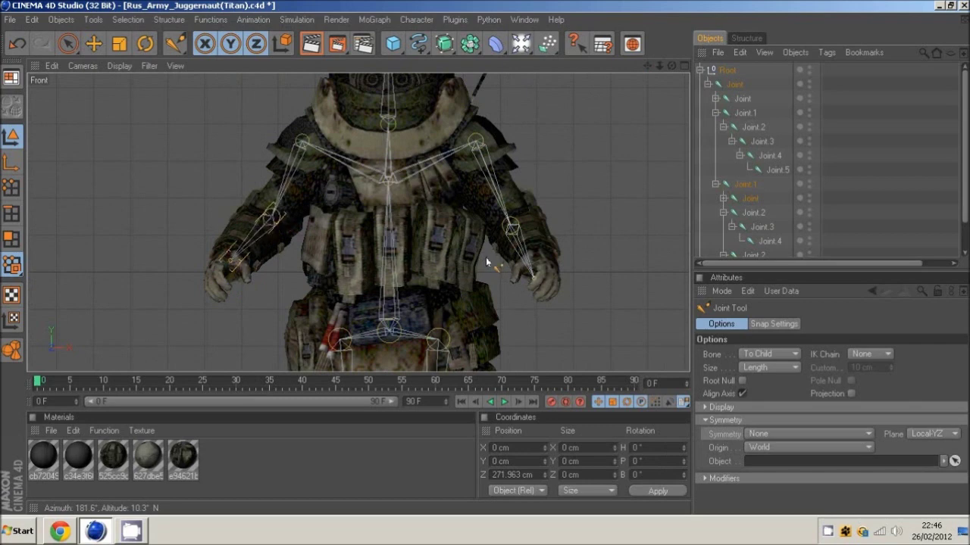
drag(302, 143, 309, 147)
drag(475, 143, 471, 141)
key(ctrl+z)
key(ctrl+z)
key(ctrl+z)
key(ctrl+z)
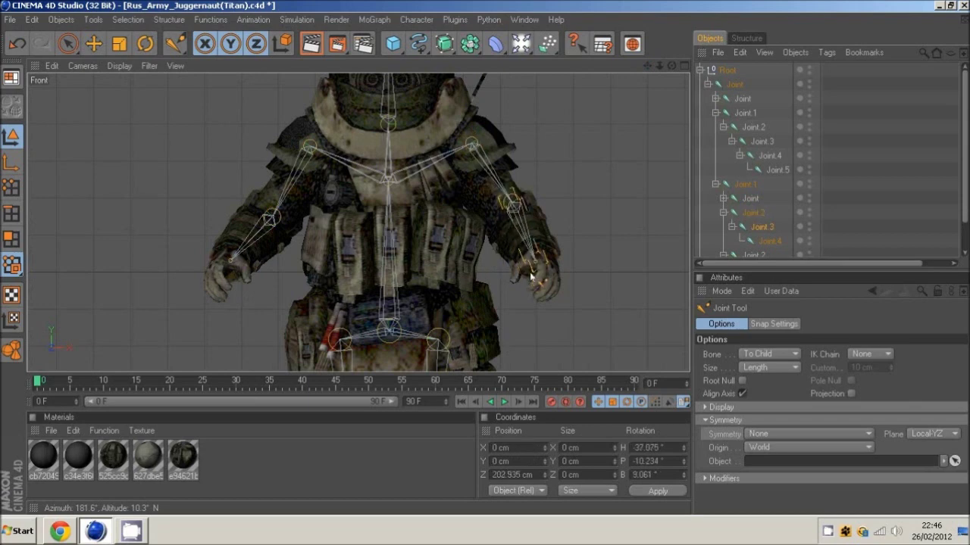
drag(510, 207, 510, 216)
Step: In the Top view, add a two-joint thumb chain and a two-joint finger chain from the character's left wrist joint
middle_click(511, 208)
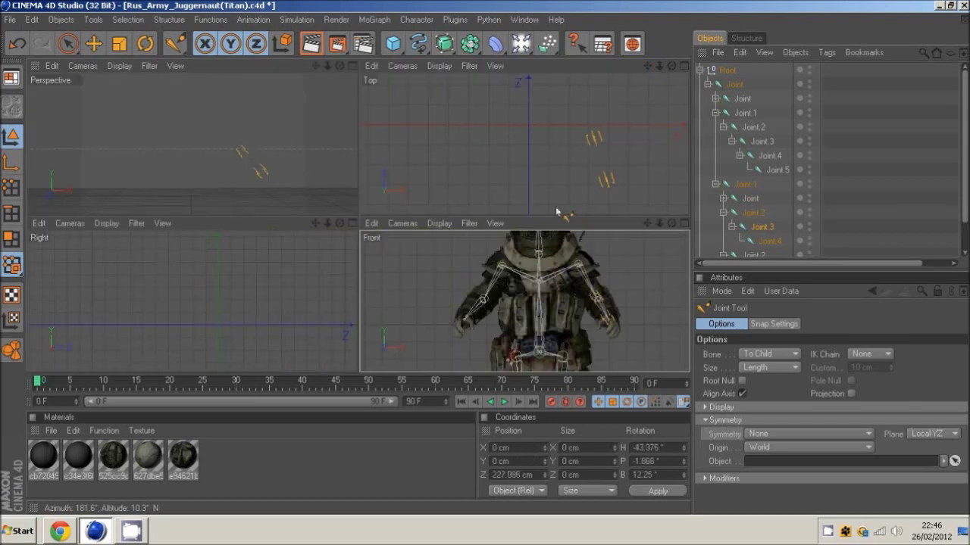
middle_click(324, 154)
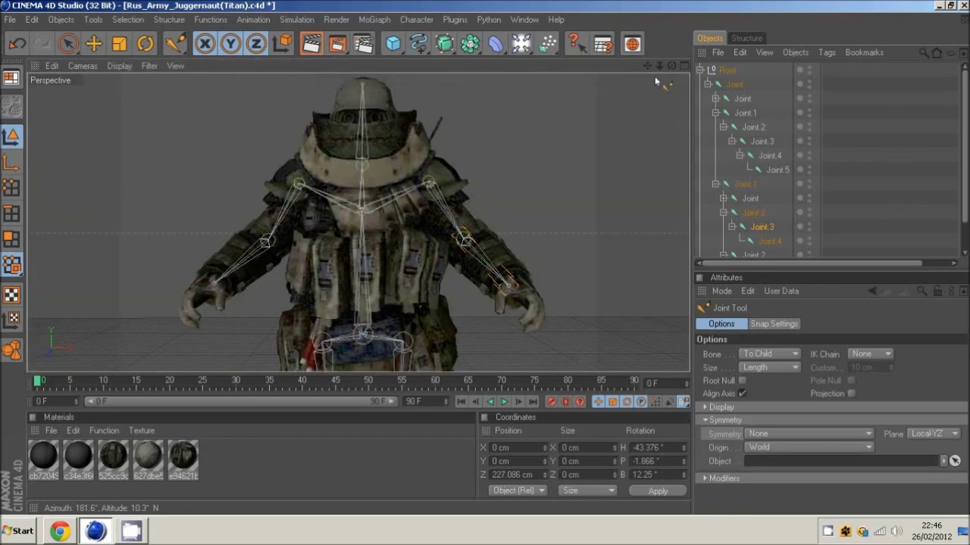
mouse_move(463, 258)
mouse_down()
mouse_move(432, 268)
mouse_move(484, 258)
mouse_move(403, 245)
mouse_move(516, 264)
mouse_move(481, 262)
mouse_up()
drag(648, 66, 485, 257)
middle_click(519, 203)
middle_click(632, 162)
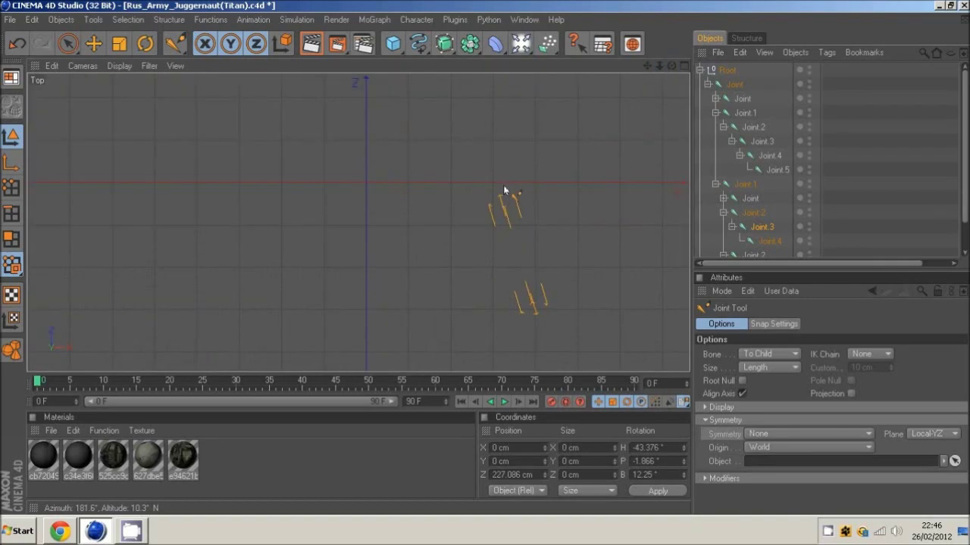
mouse_move(648, 66)
mouse_down()
mouse_move(475, 248)
mouse_move(485, 258)
mouse_up()
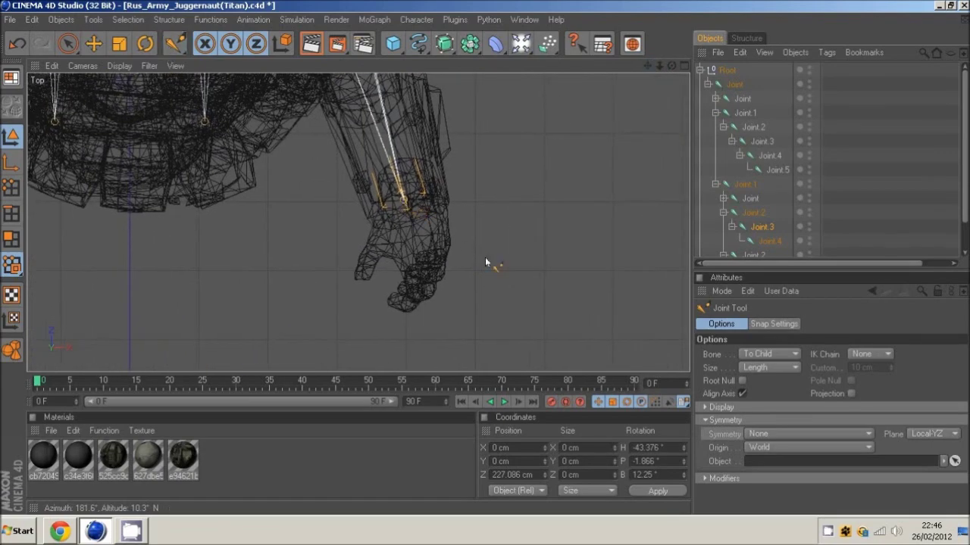
ctrl+click(363, 272)
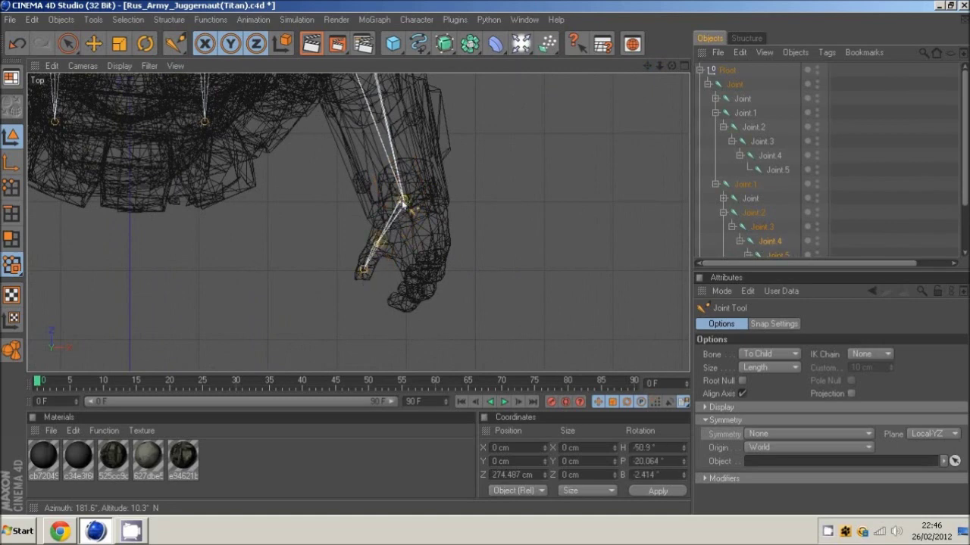
ctrl+click(407, 260)
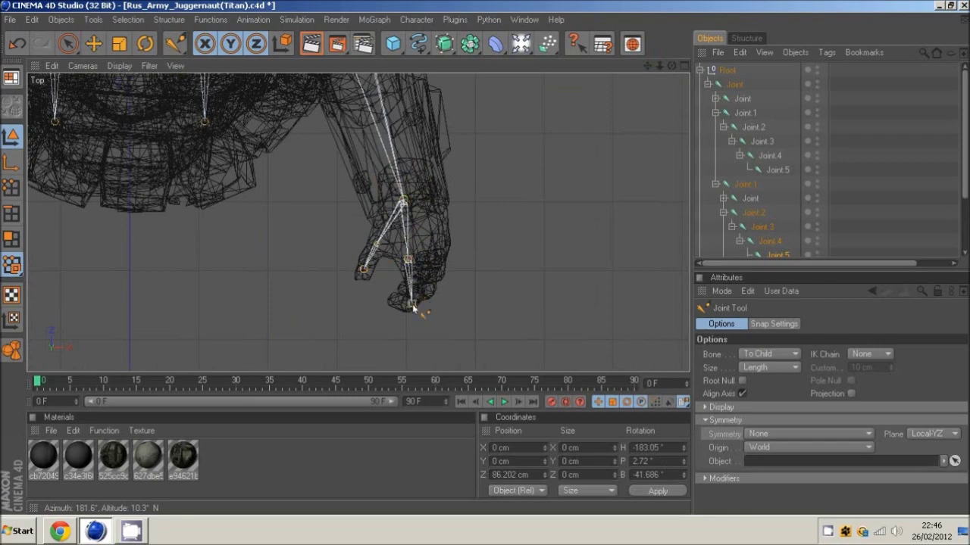
Step: Lower the left hand's first thumb joint with the Move tool in the Perspective view
middle_click(413, 249)
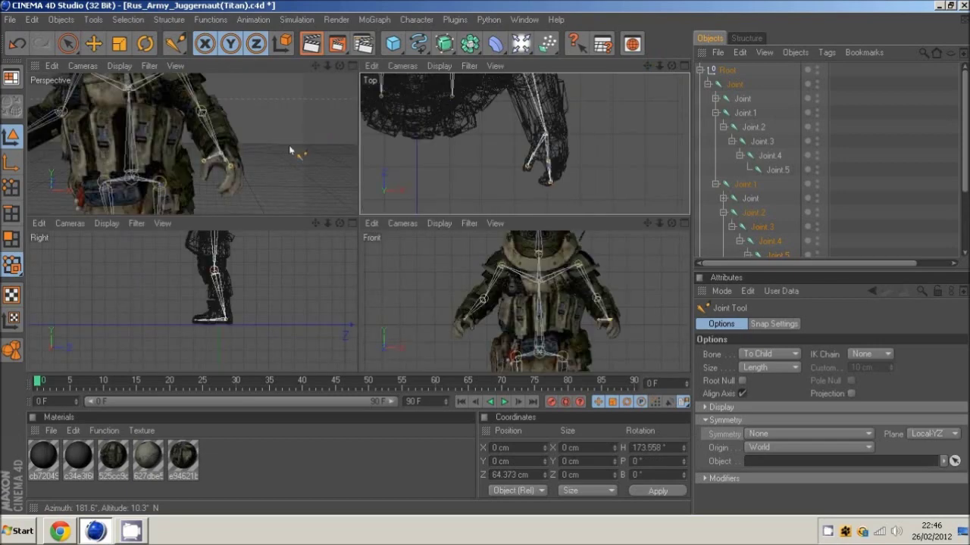
middle_click(286, 144)
drag(672, 66, 481, 251)
drag(648, 65, 488, 259)
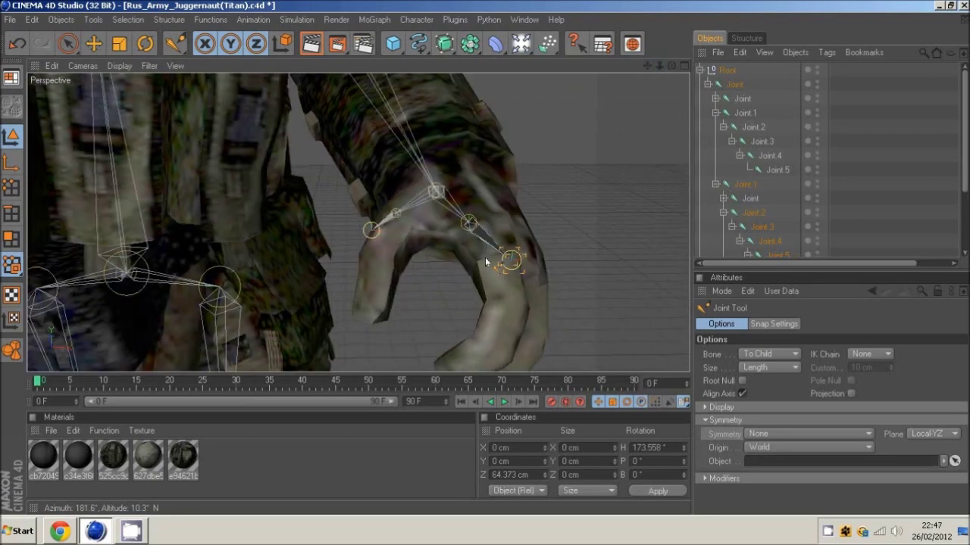
click(92, 44)
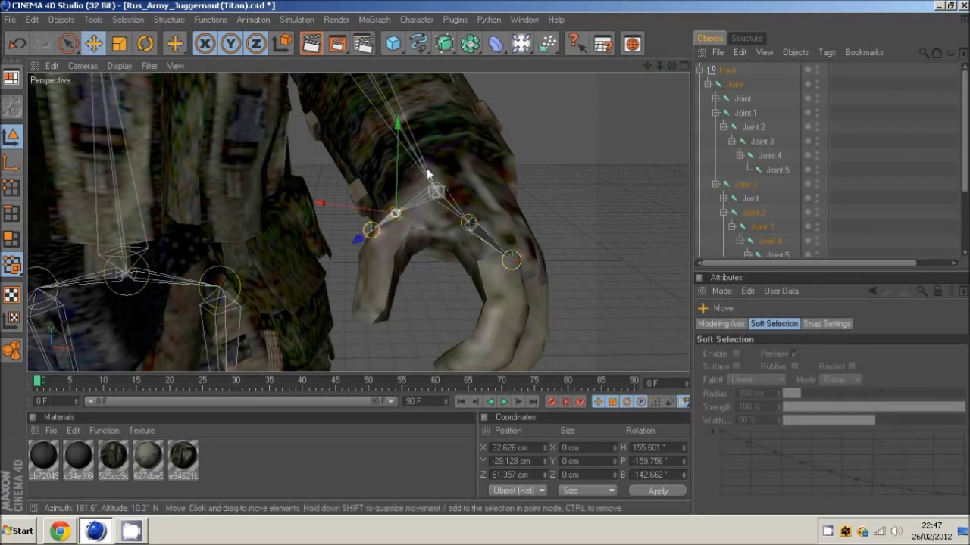
drag(399, 128, 485, 261)
drag(671, 66, 490, 261)
drag(396, 154, 484, 257)
Step: Fine-tune the first thumb joint along its axes from several angles so it sits inside the base of the thumb
drag(671, 66, 482, 260)
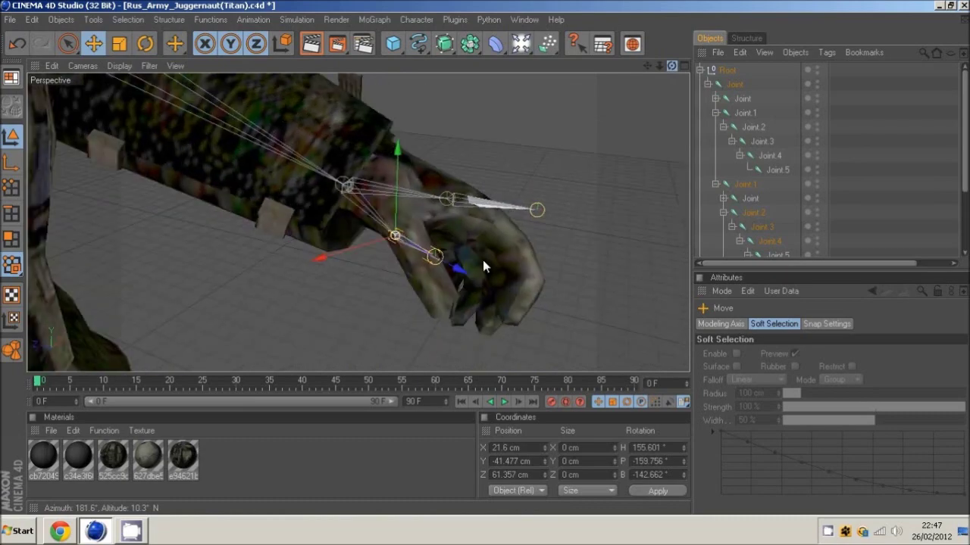
drag(331, 254, 485, 258)
drag(671, 66, 442, 277)
drag(484, 253, 485, 257)
drag(671, 66, 483, 222)
drag(344, 242, 471, 262)
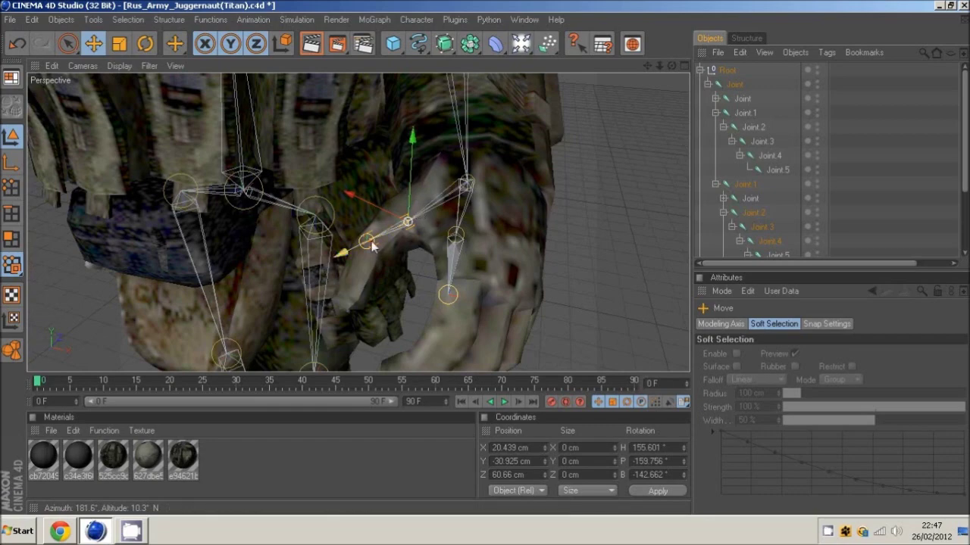
drag(671, 67, 491, 248)
drag(394, 223, 389, 223)
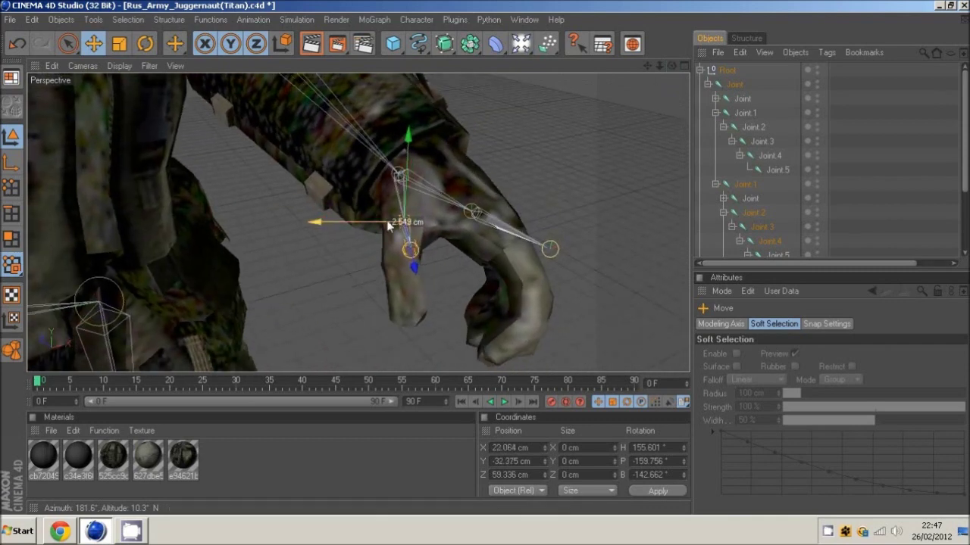
Step: Select the thumb's end joint and lower it about 32 cm into the tip of the thumb
scroll(768, 200, down, 3)
click(785, 209)
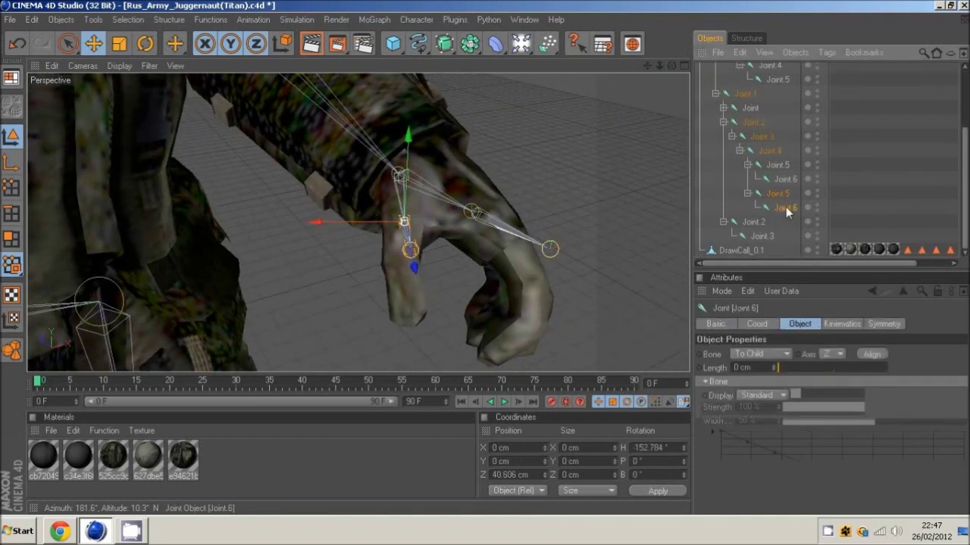
drag(671, 66, 649, 74)
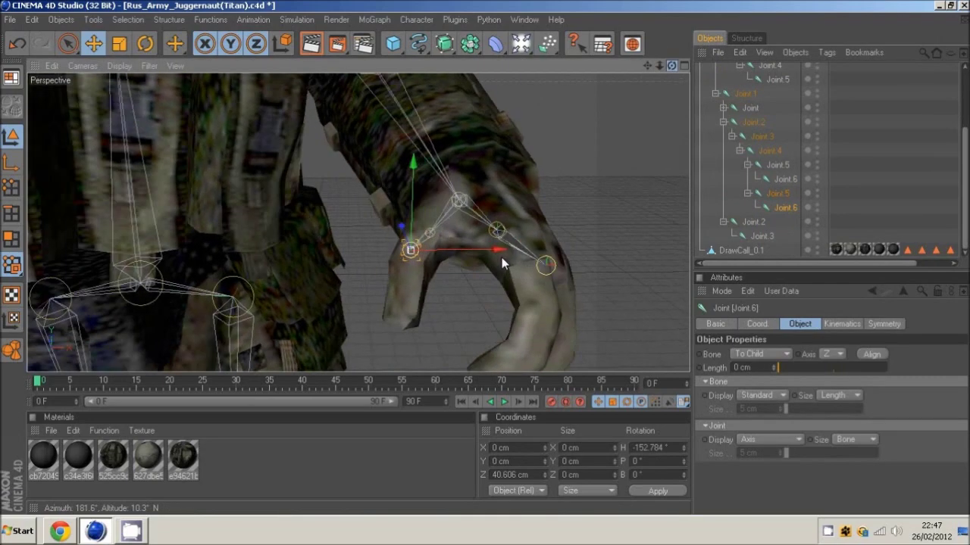
drag(413, 164, 411, 211)
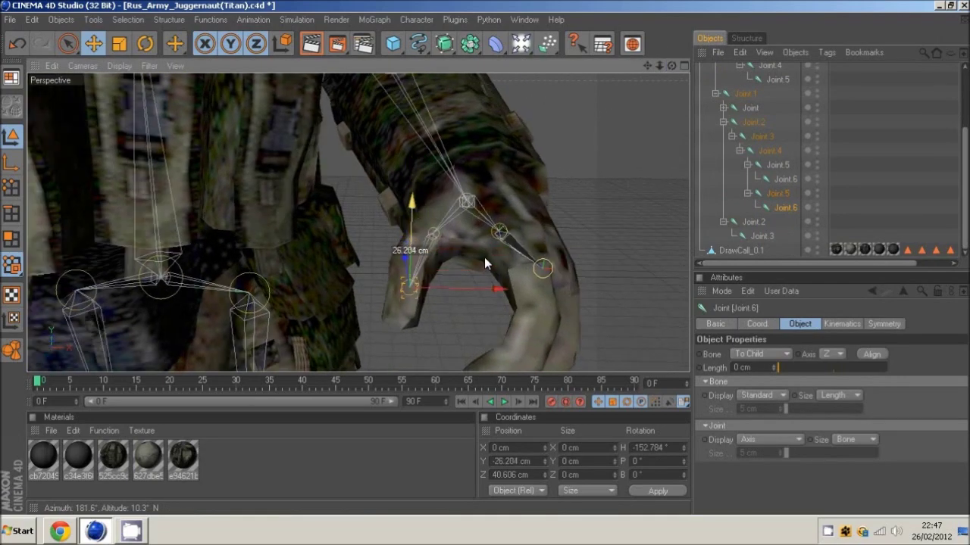
drag(671, 66, 408, 259)
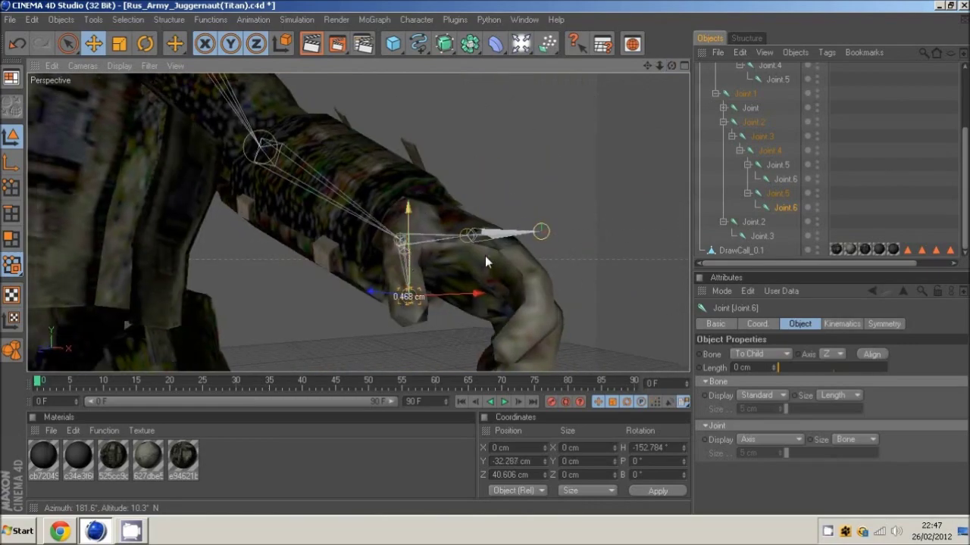
Step: Fine-tune the left thumb's end joint to about X 1.9, Y -27.6, Z 41.6 cm inside the thumb tip
drag(486, 258, 482, 258)
drag(671, 66, 486, 259)
alt+middle_drag(486, 259, 422, 233)
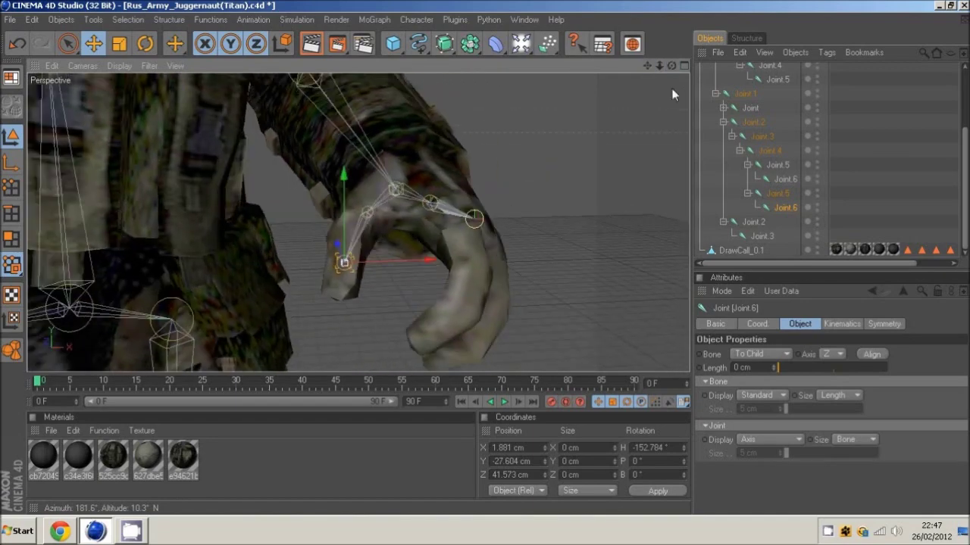
Step: Select the left hand's first finger joint and shift it along its axes into the base of the fingers
click(787, 168)
mouse_move(671, 66)
mouse_down()
mouse_move(357, 188)
mouse_move(485, 258)
mouse_move(671, 66)
mouse_up()
drag(461, 210, 486, 256)
drag(417, 265, 486, 257)
drag(671, 66, 487, 256)
drag(443, 155, 485, 257)
drag(672, 66, 485, 257)
Step: Select the finger's end joint and move it to about X 0.9, Y -26.8, Z 47 cm inside the curled finger
click(779, 182)
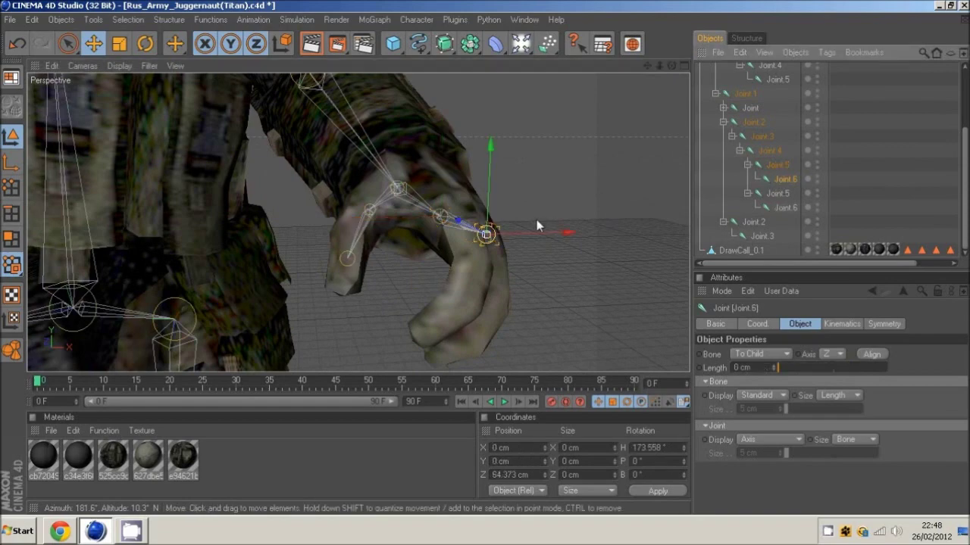
drag(493, 202, 485, 257)
drag(672, 64, 497, 255)
drag(672, 65, 483, 257)
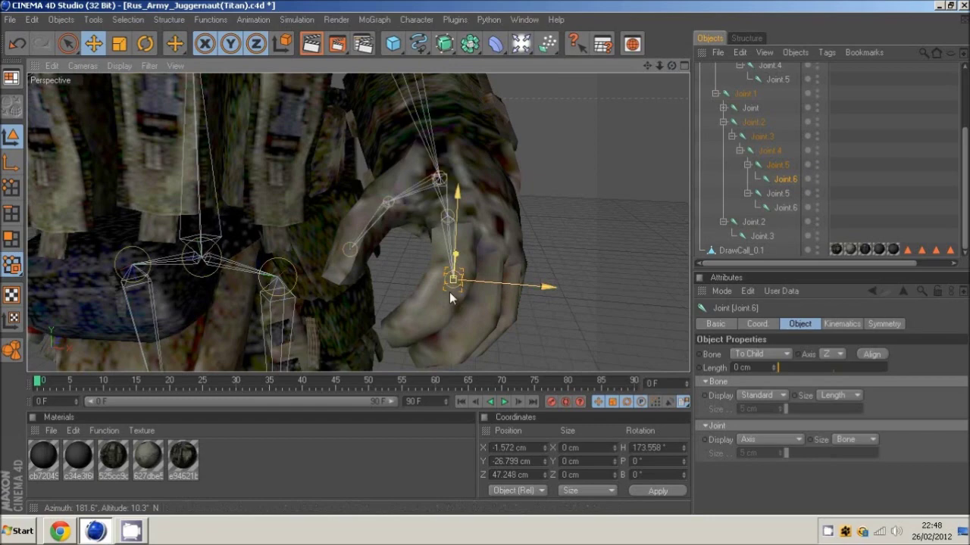
drag(672, 66, 205, 327)
drag(523, 281, 483, 256)
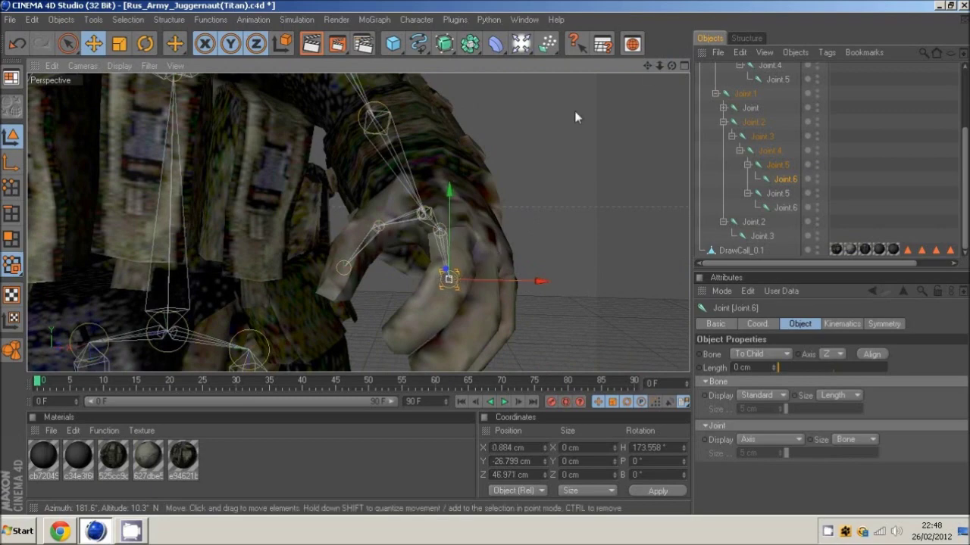
Step: Examine the whole skeleton from the front and check which joints in the hierarchy control the left hip and knee
drag(672, 66, 439, 246)
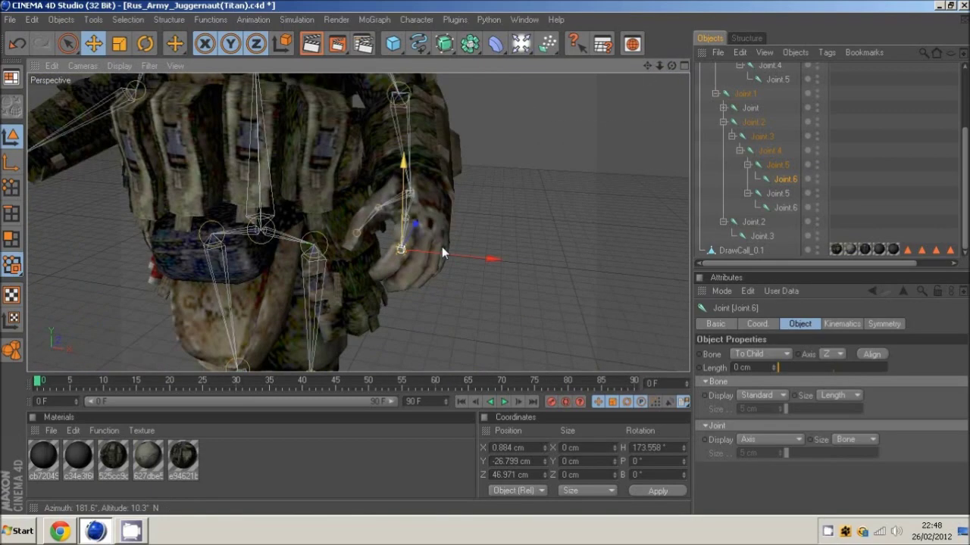
drag(670, 67, 585, 325)
drag(659, 66, 484, 258)
scroll(710, 81, up, 3)
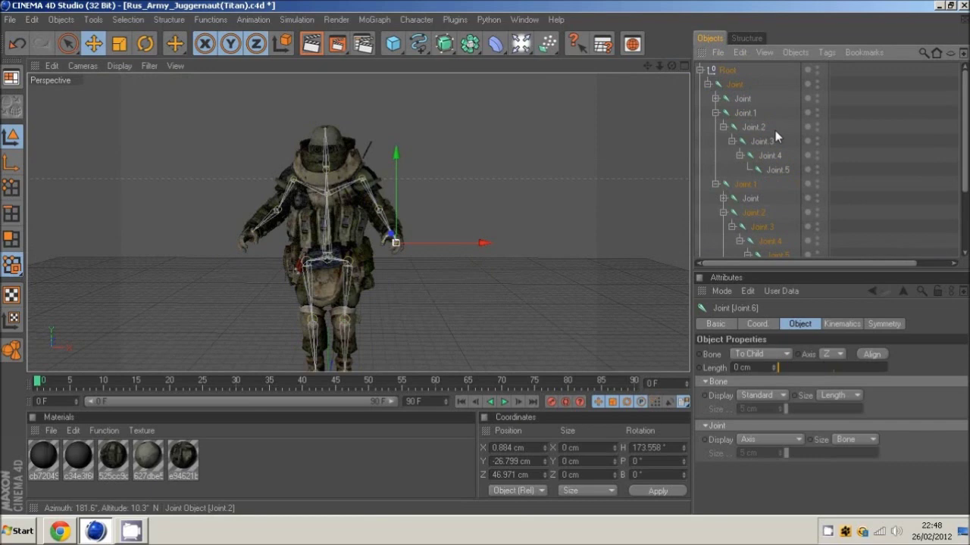
click(743, 100)
click(720, 116)
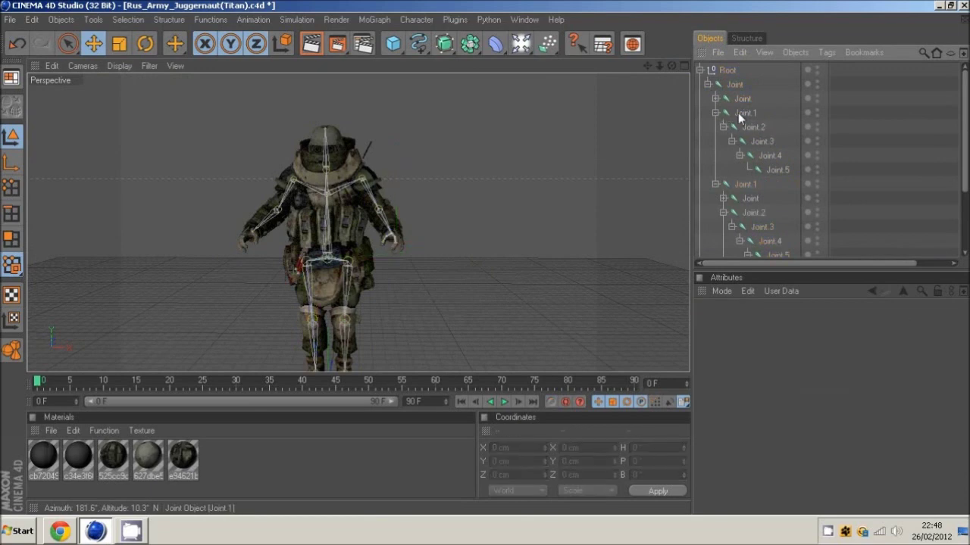
click(742, 114)
click(749, 128)
click(745, 114)
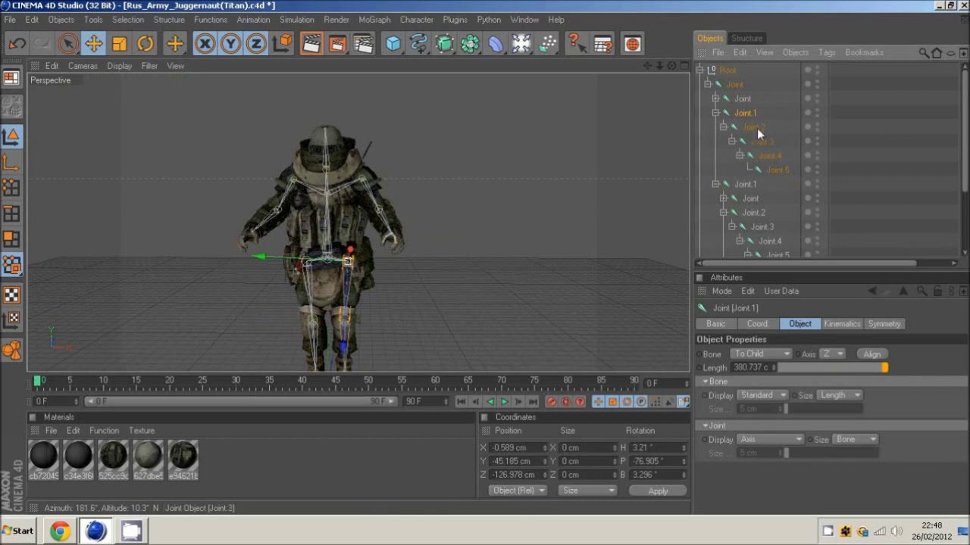
click(757, 128)
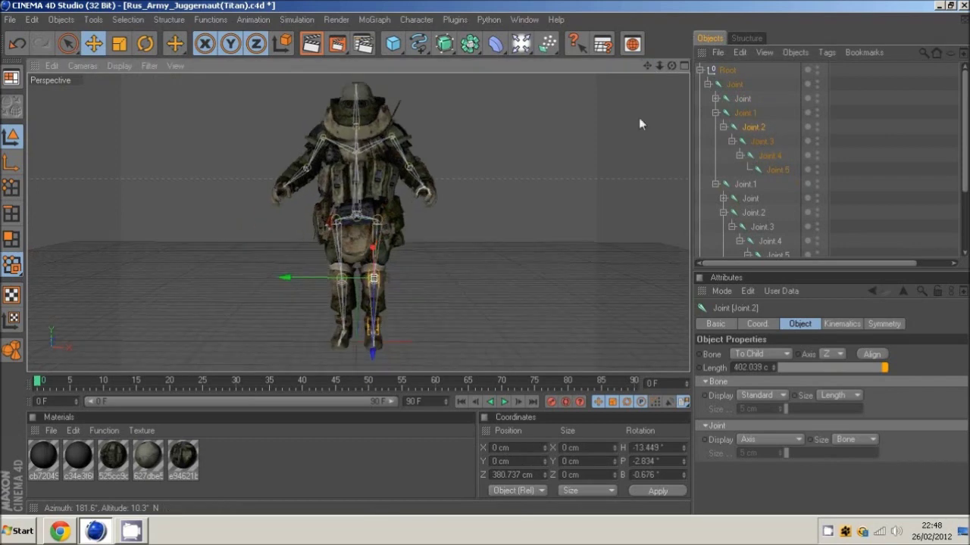
Step: Collapse the Root hierarchy and select Root with all its child joints together with the DrawCall_0.1 mesh
click(700, 70)
click(724, 71)
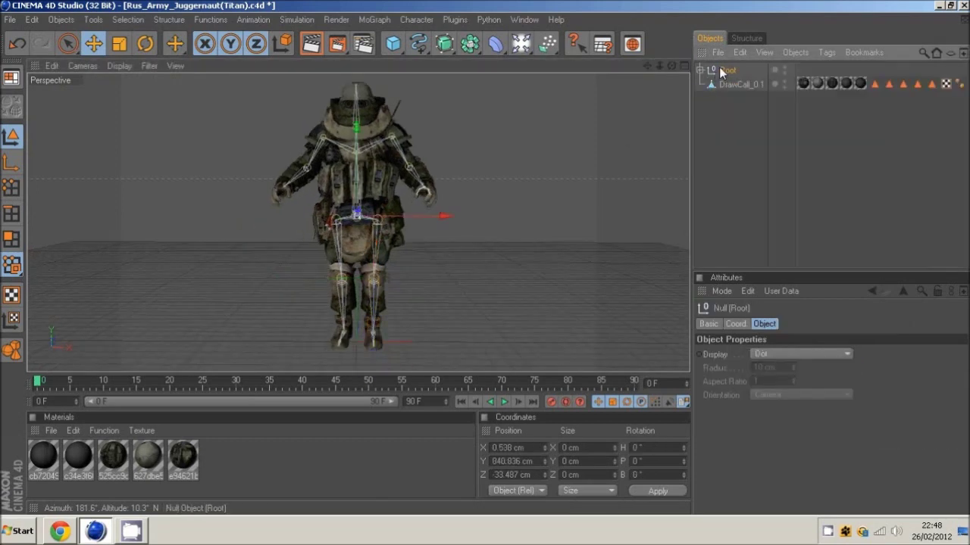
click(94, 44)
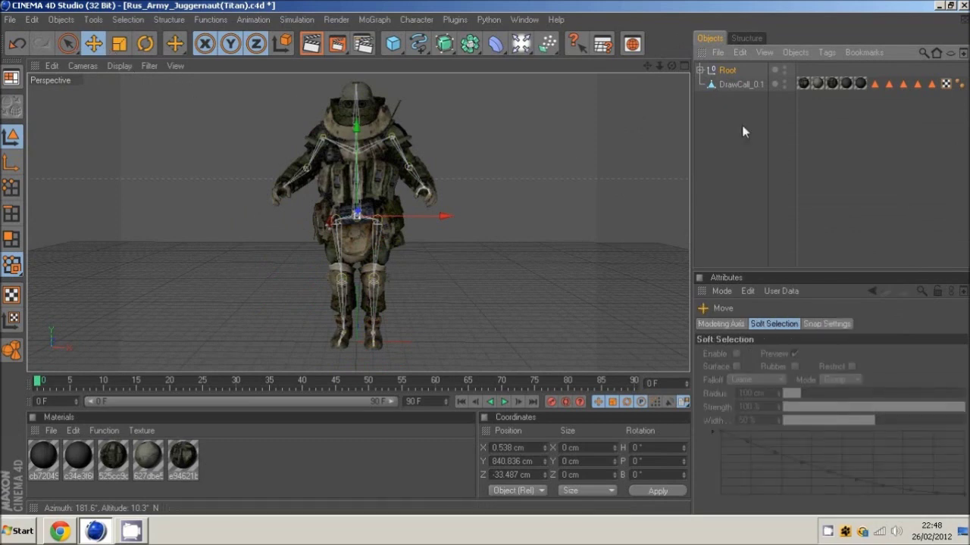
right_click(727, 71)
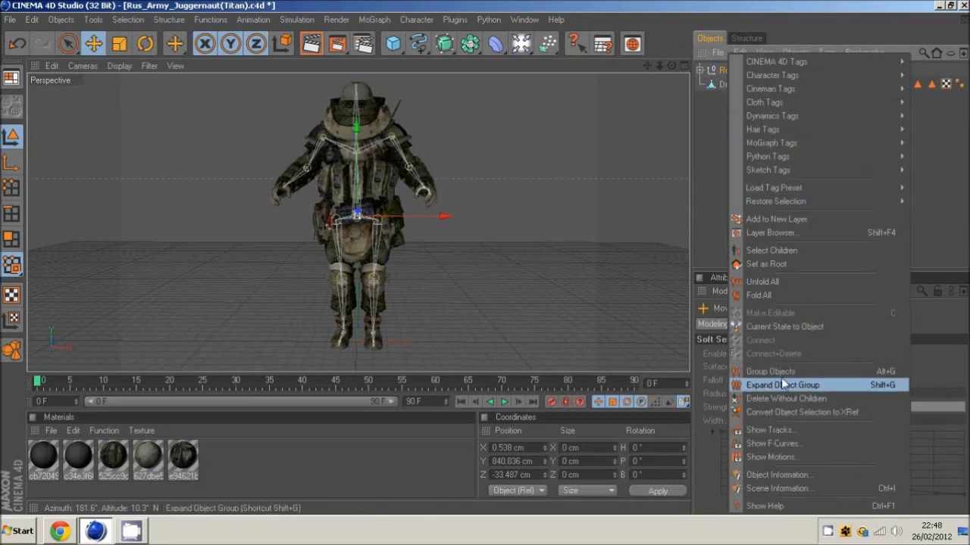
click(772, 251)
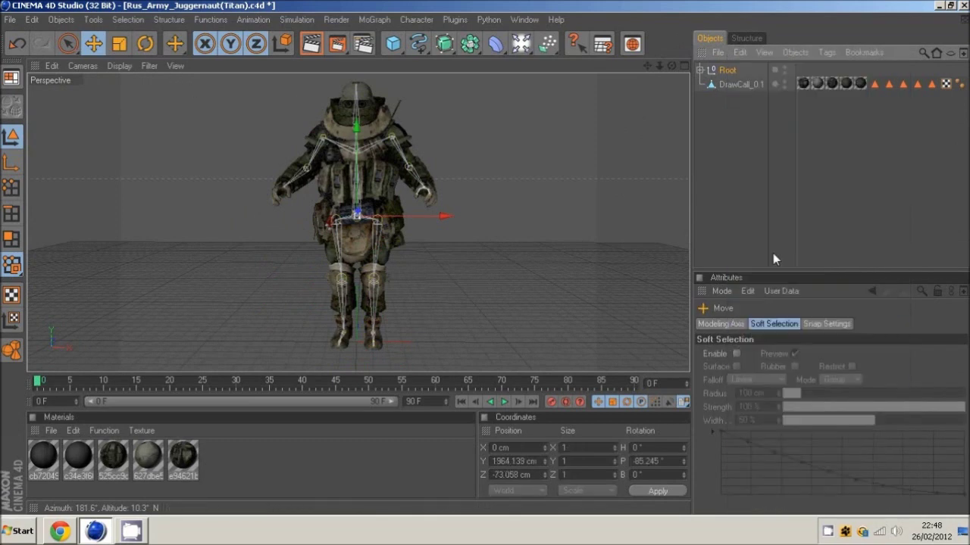
ctrl+click(731, 83)
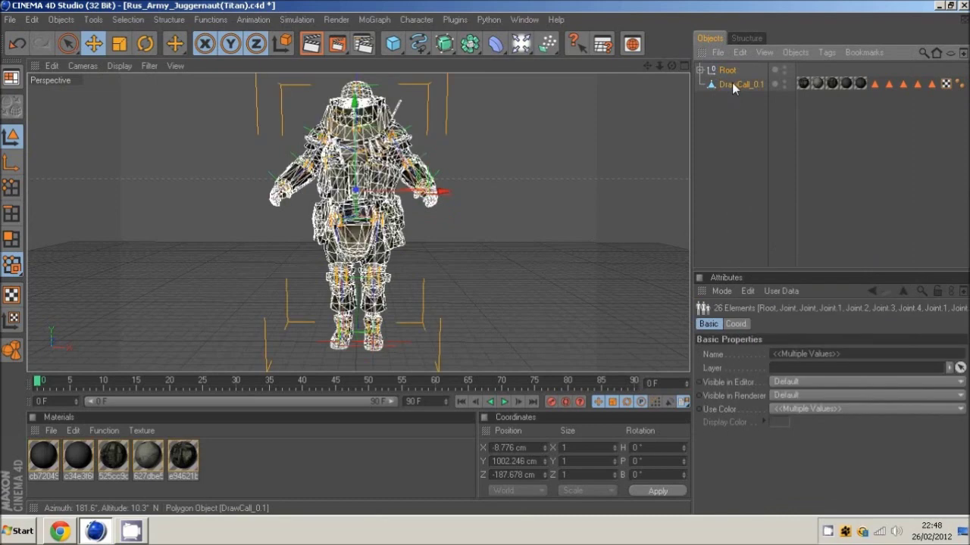
Step: Bind the DrawCall_0.1 mesh to the selected joints and clear the selection
click(414, 21)
mouse_move(454, 40)
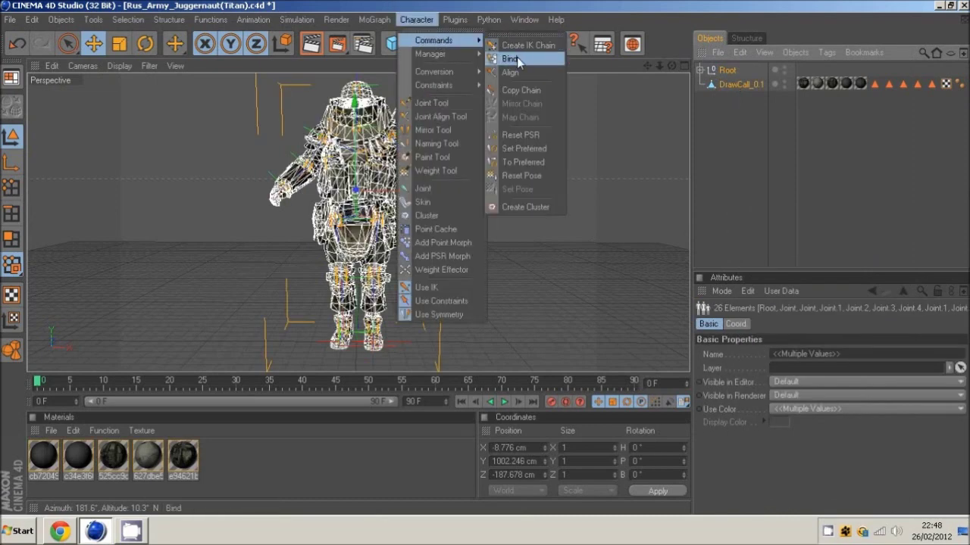
click(516, 58)
click(727, 130)
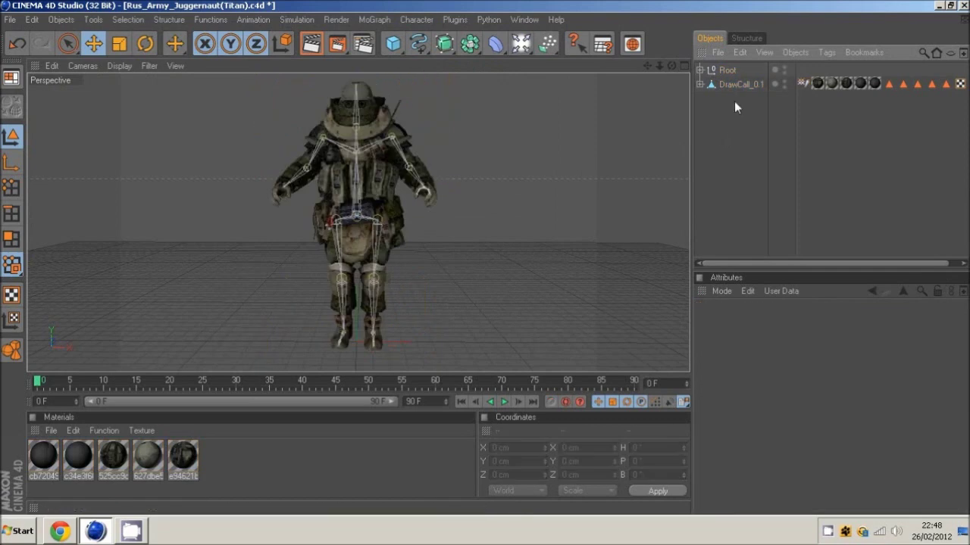
Step: Test the binding by rotating the left hip joint so the whole leg swings forward
scroll(389, 220, up, 3)
scroll(390, 222, down, 1)
drag(674, 66, 497, 303)
click(700, 70)
click(745, 113)
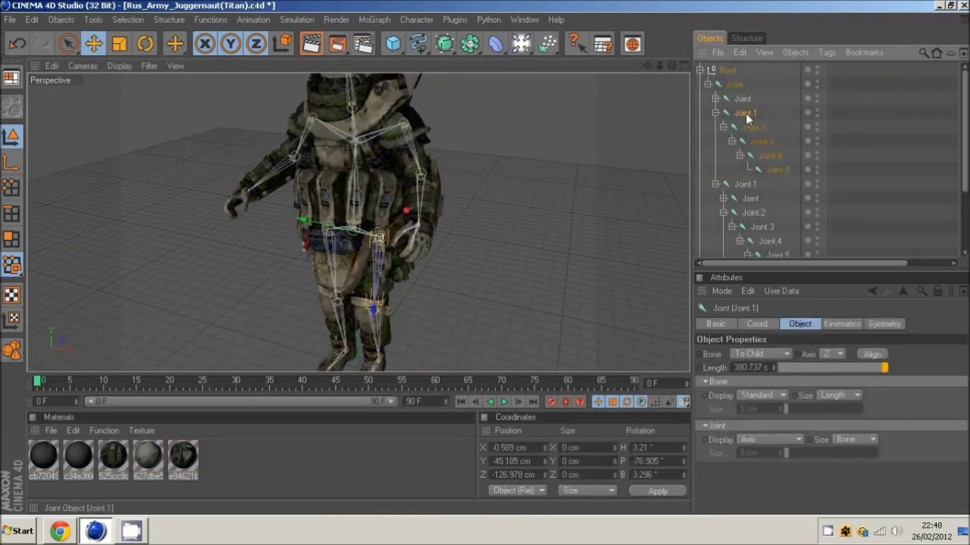
click(144, 45)
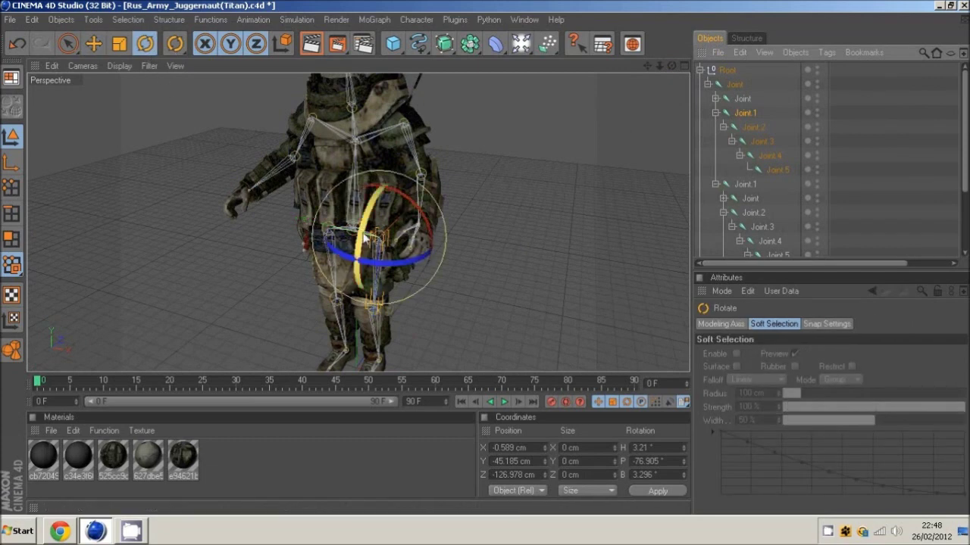
alt+drag(487, 263, 515, 137)
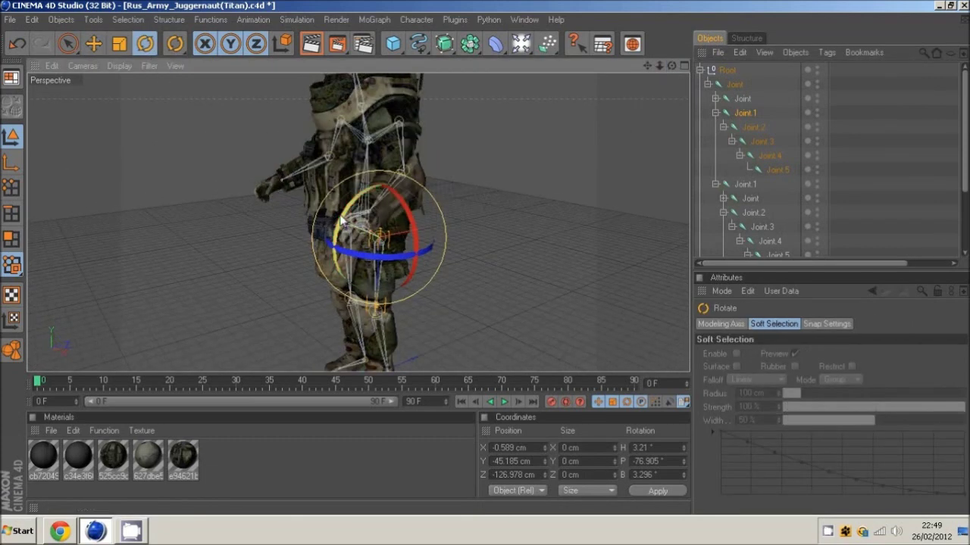
drag(340, 225, 409, 206)
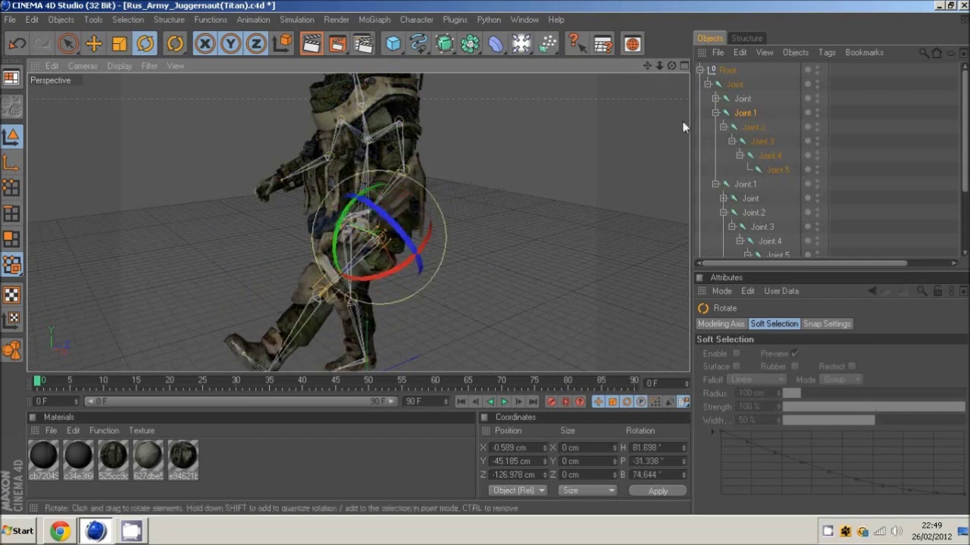
Step: Rotate the left knee joint to bend the lower leg backward, and undo the hip and knee test rotations
click(751, 129)
drag(301, 260, 259, 288)
drag(670, 65, 557, 109)
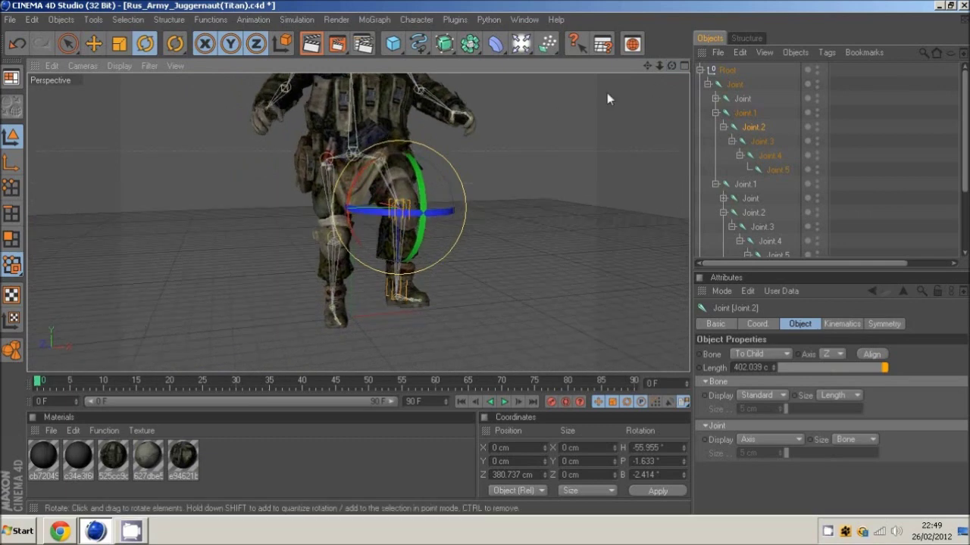
key(ctrl+z)
key(ctrl+z)
key(ctrl+z)
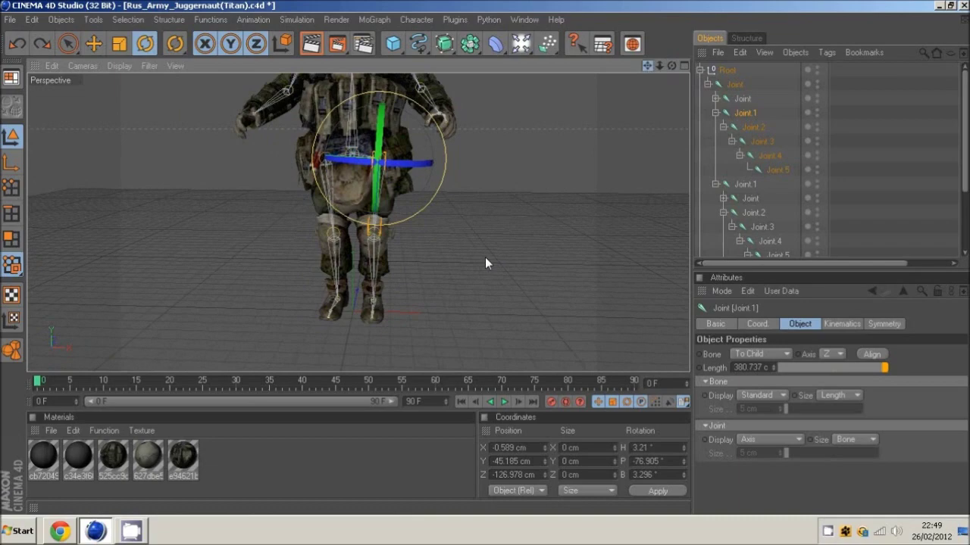
Step: Test the left hip joint's rotation again from the front, and undo these rotations to restore the standing pose
drag(647, 67, 686, 177)
drag(670, 66, 485, 257)
drag(437, 187, 450, 153)
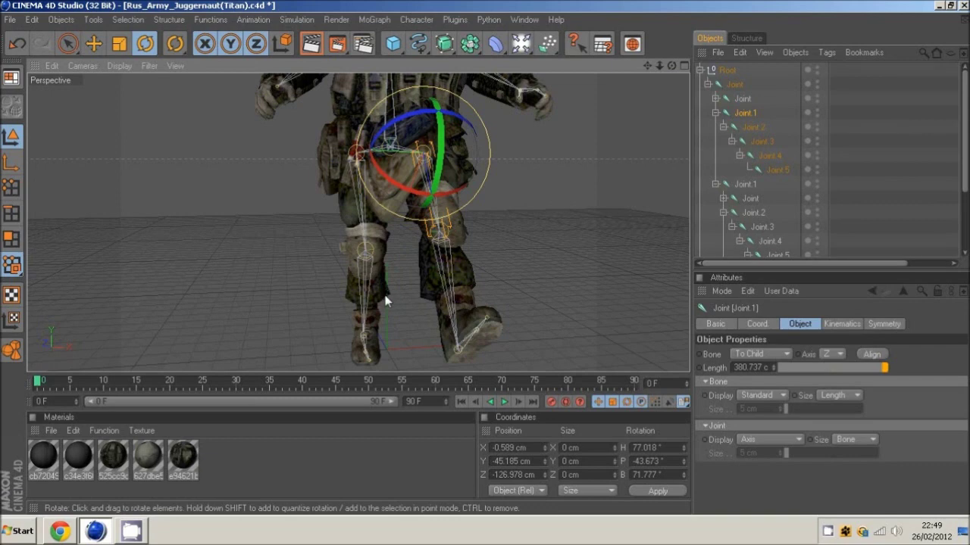
drag(438, 199, 441, 233)
drag(436, 178, 415, 232)
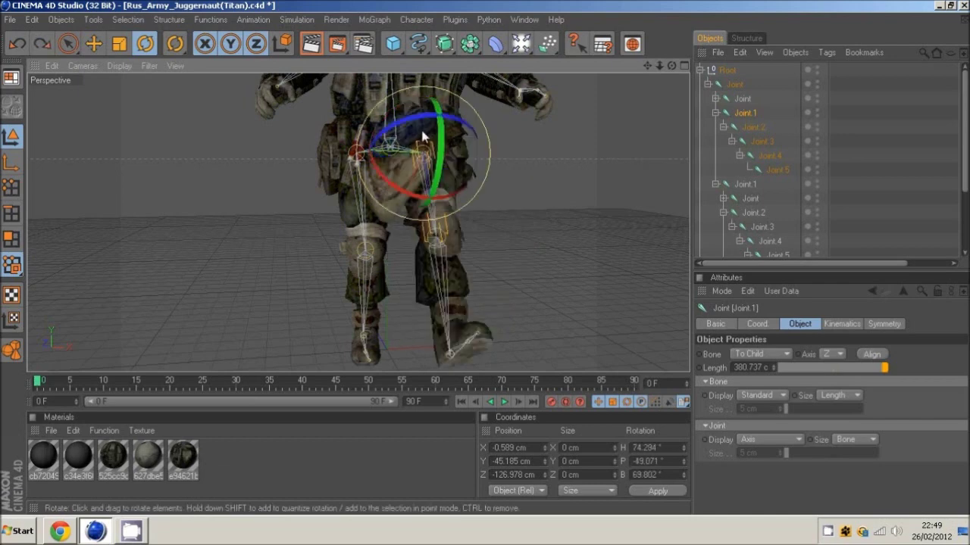
key(ctrl+z)
key(ctrl+z)
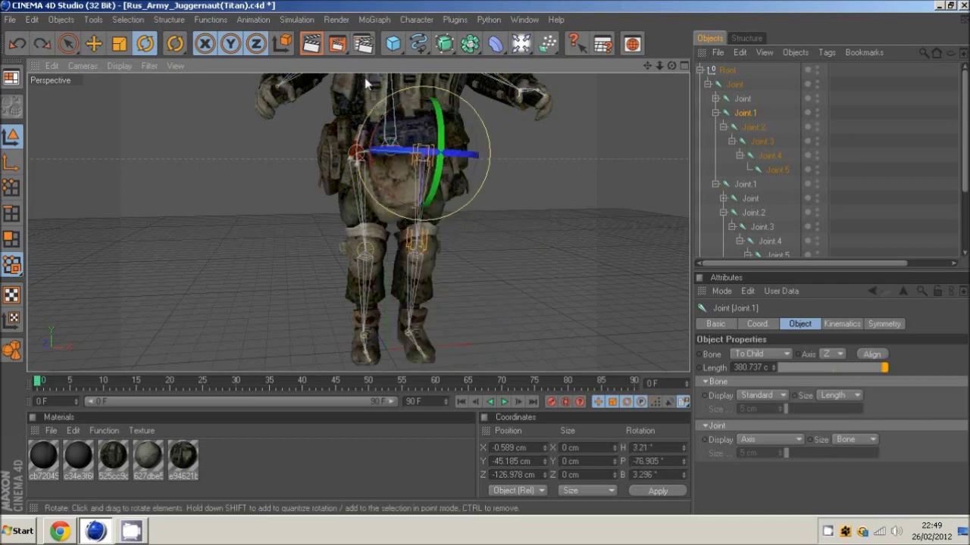
click(413, 20)
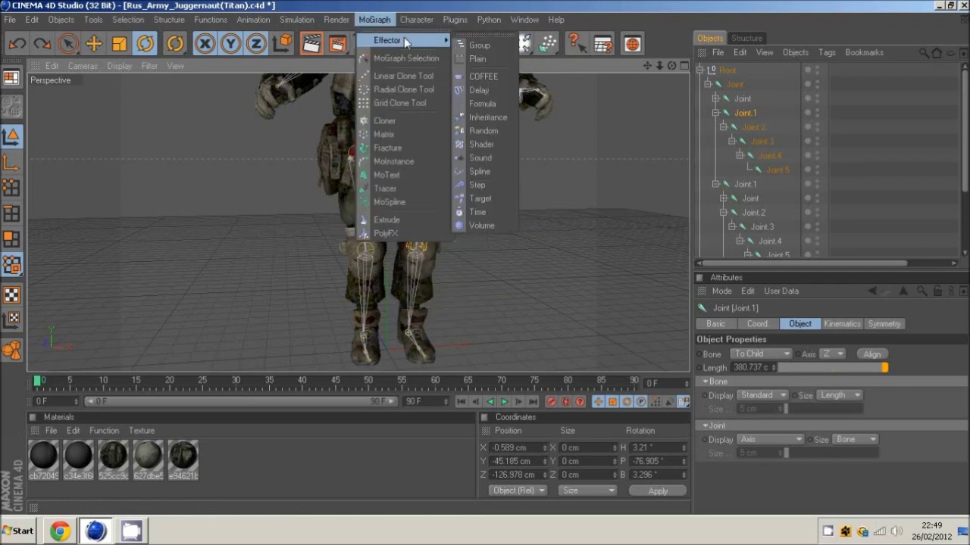
click(496, 12)
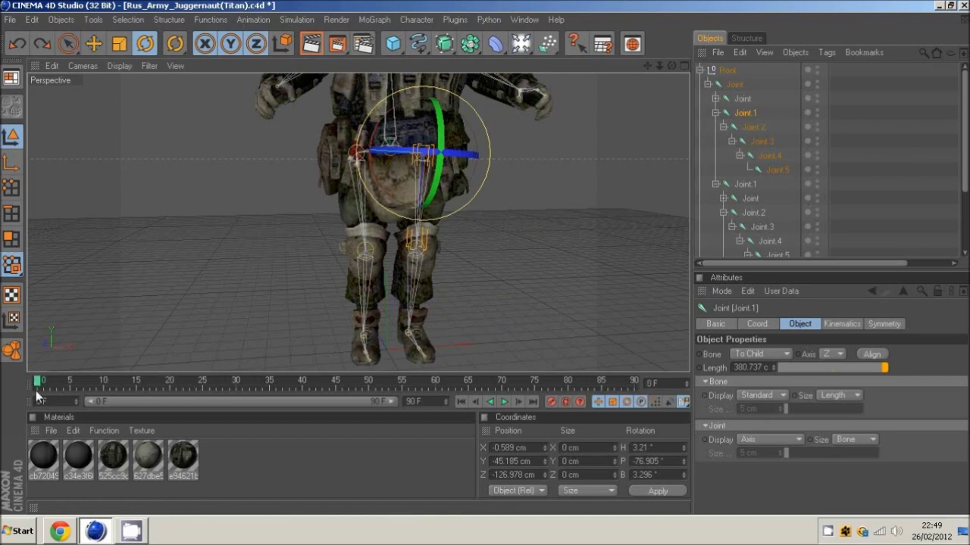
drag(671, 67, 478, 258)
drag(648, 67, 469, 265)
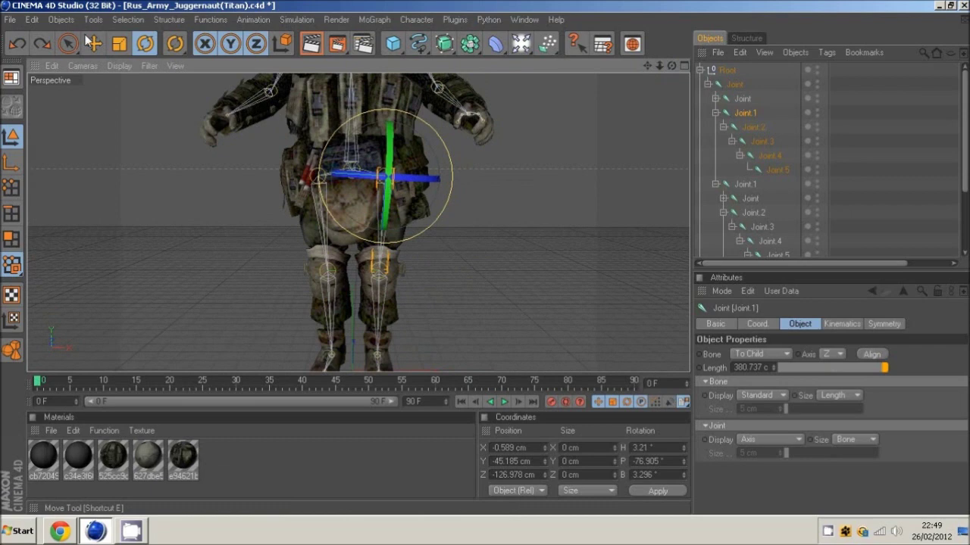
Step: Switch back to the Move tool, collapse the Root hierarchy and frame the whole character from the front
click(89, 40)
scroll(456, 201, down, 5)
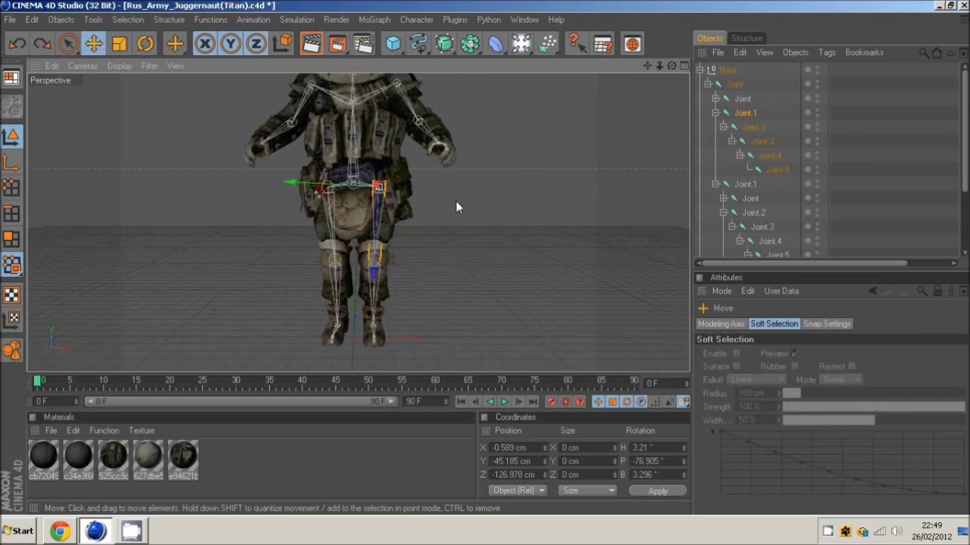
click(703, 72)
click(700, 71)
drag(647, 68, 485, 257)
drag(672, 66, 485, 257)
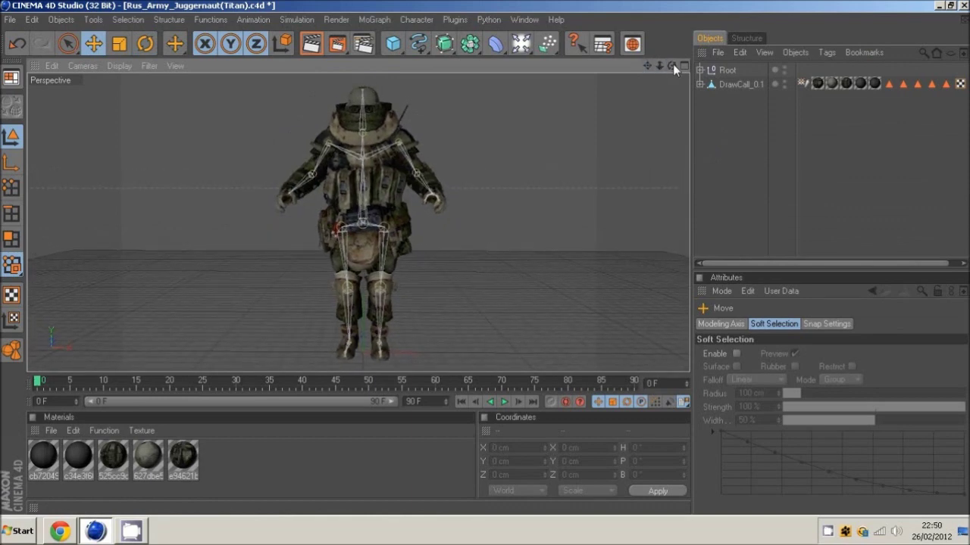